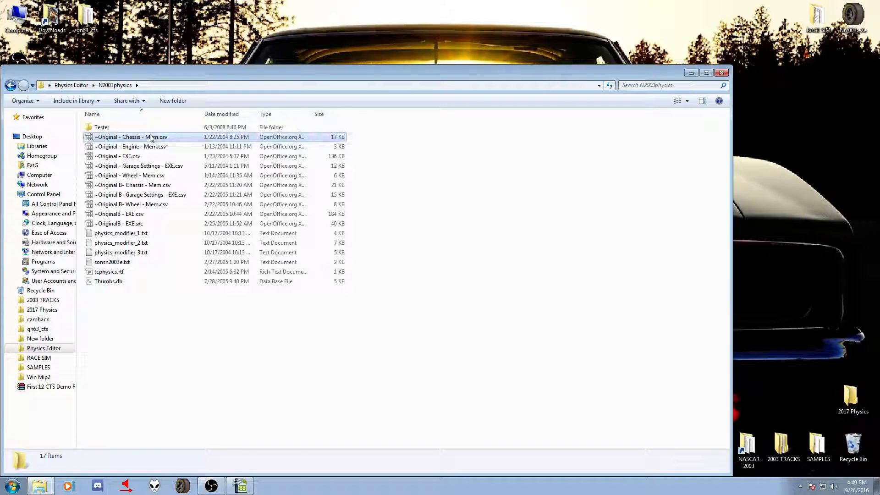
# Step: Highlight the original Chassis, Engine, Garage Settings and Wheel CSV files, finishing with only the Engine file selected
pyautogui.keyDown('ctrl'); pyautogui.click(153, 147); pyautogui.keyUp('ctrl')
pyautogui.keyDown('ctrl'); pyautogui.click(147, 167); pyautogui.keyUp('ctrl')
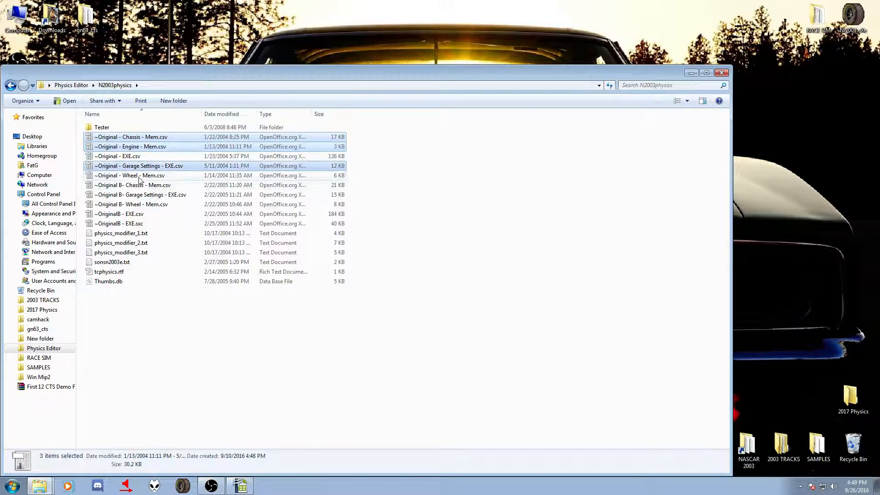
pyautogui.keyDown('ctrl'); pyautogui.click(138, 176); pyautogui.keyUp('ctrl')
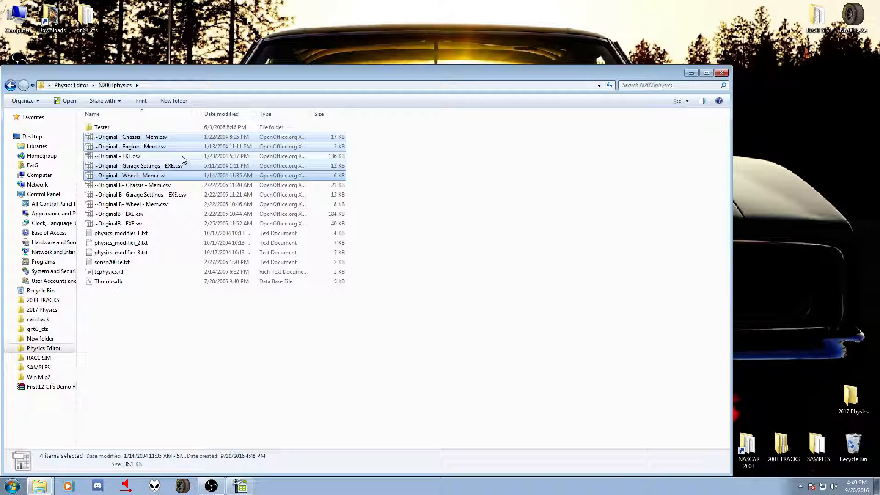
pyautogui.click(160, 149)
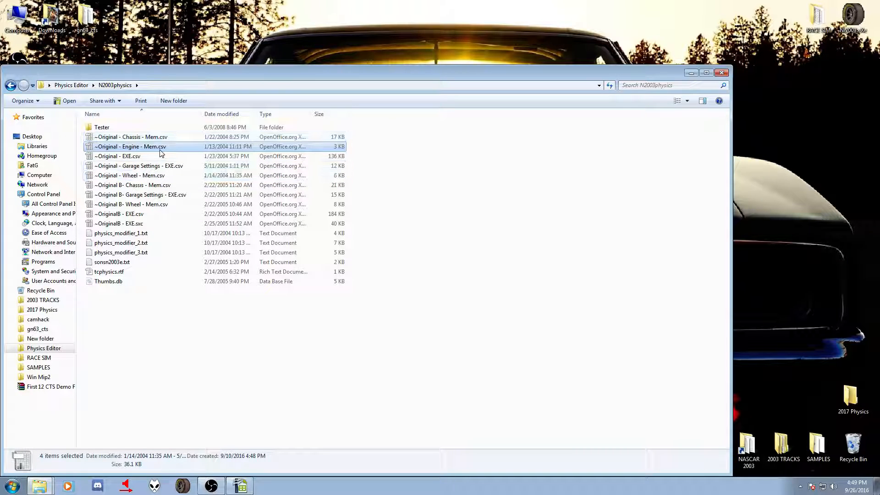
# Step: Switch to the Engine sheet in OpenOffice Calc and highlight the Chassis row and the ID and chassis cells of the unused columns C and H
pyautogui.click(240, 486)
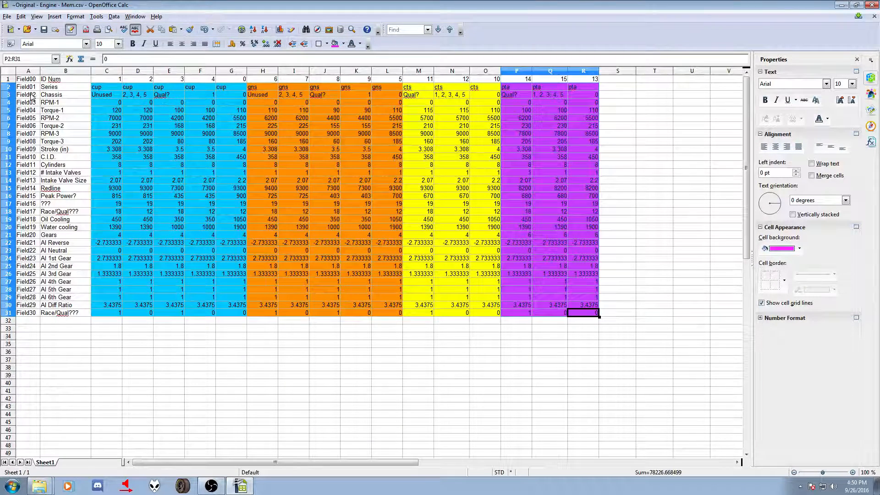
pyautogui.moveTo(32, 96); pyautogui.dragTo(586, 101)
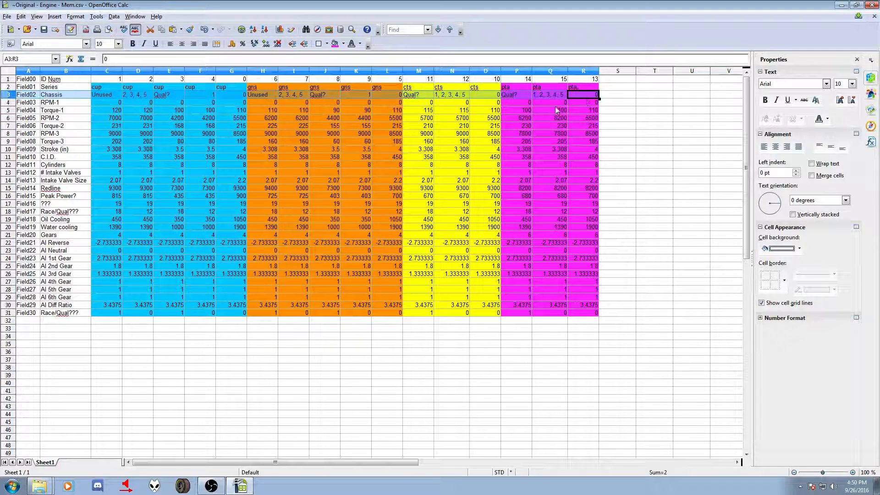
pyautogui.click(259, 94)
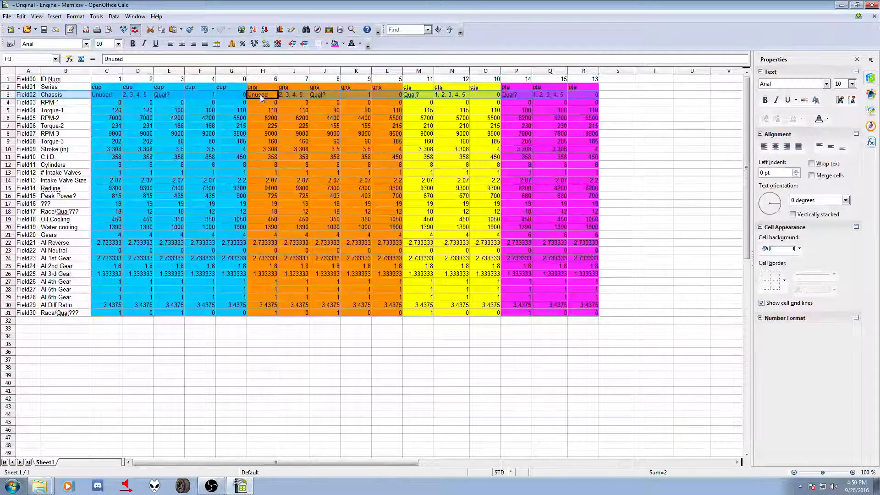
pyautogui.keyDown('ctrl'); pyautogui.click(262, 80); pyautogui.keyUp('ctrl')
pyautogui.keyDown('ctrl'); pyautogui.click(103, 82); pyautogui.keyUp('ctrl')
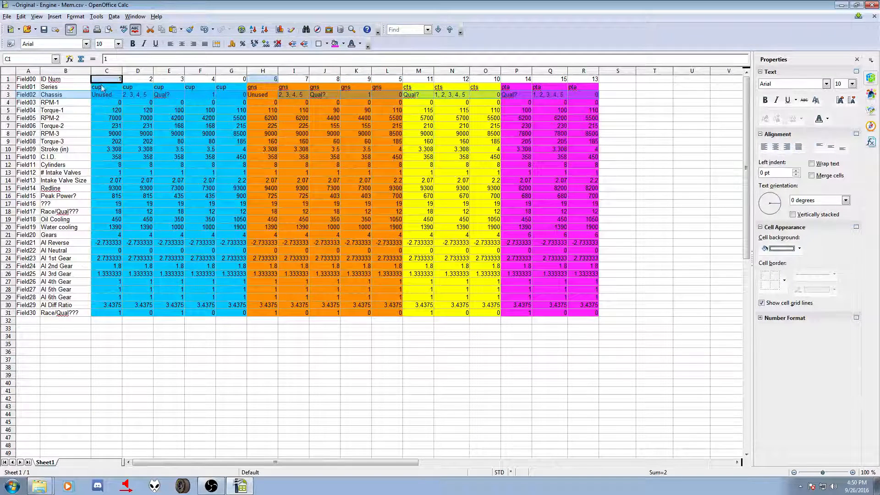
pyautogui.keyDown('ctrl'); pyautogui.click(101, 97); pyautogui.keyUp('ctrl')
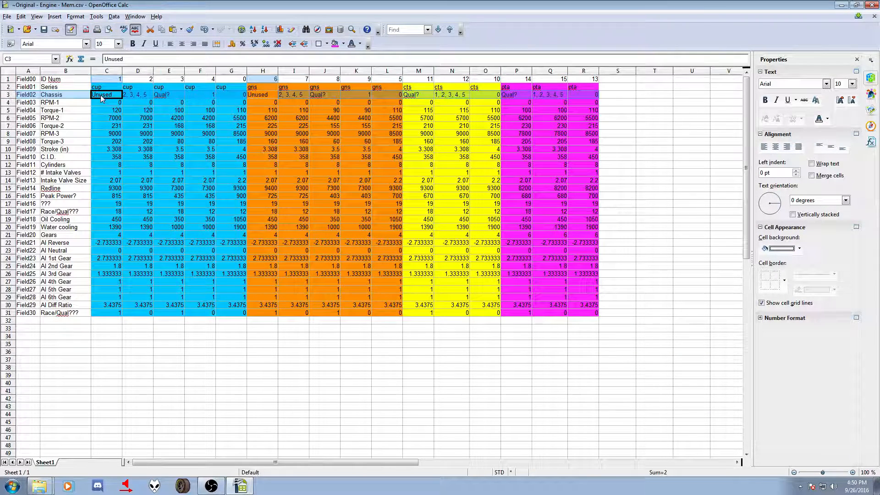
# Step: Black out the unused cup and gns columns, C1:C31 and H1:H31, with a black background and black font
pyautogui.moveTo(107, 79); pyautogui.dragTo(114, 313)
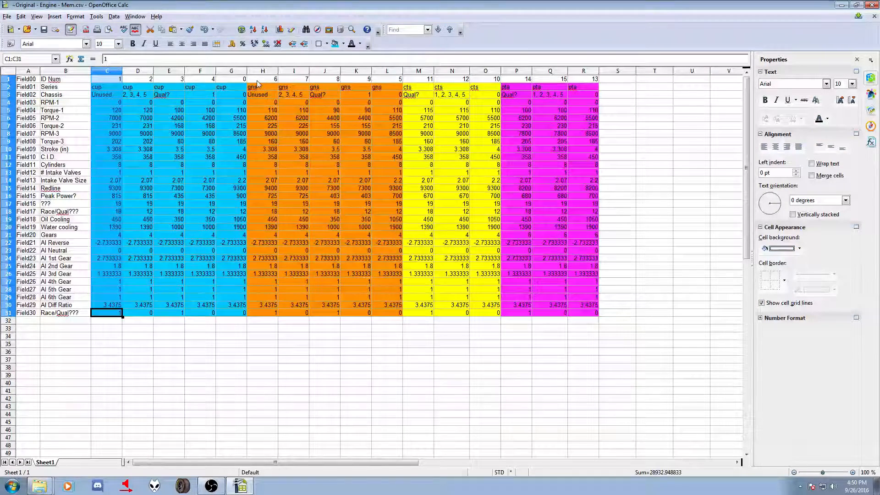
pyautogui.moveTo(263, 81); pyautogui.dragTo(262, 313)
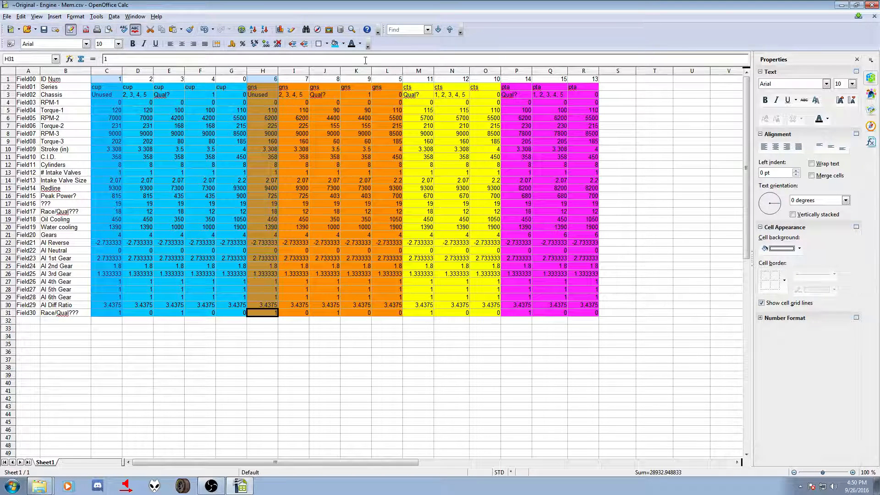
pyautogui.click(341, 44)
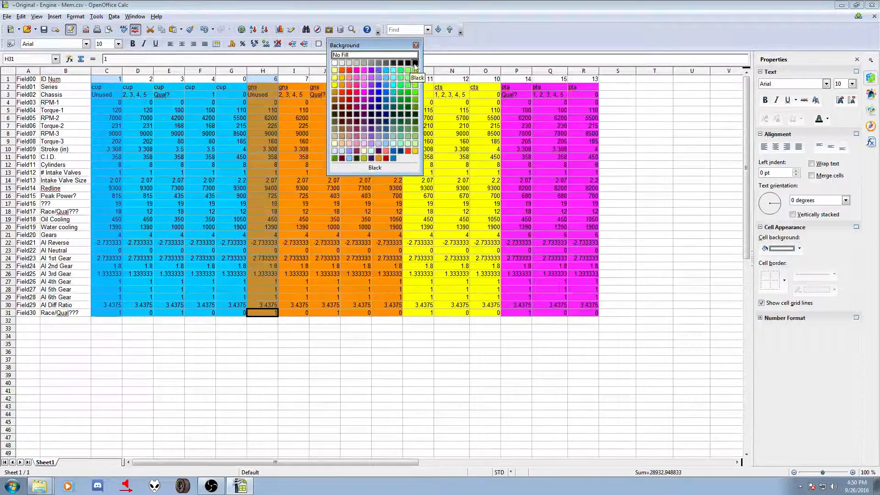
pyautogui.click(406, 69)
pyautogui.click(359, 44)
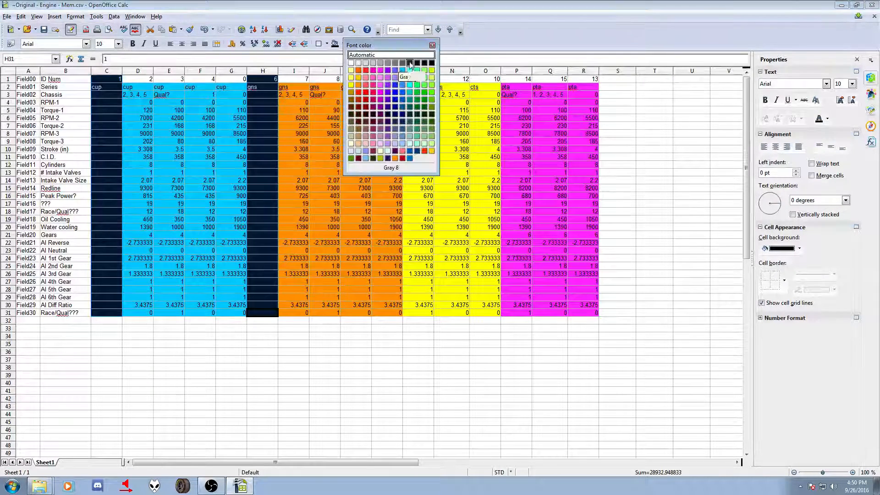
pyautogui.click(433, 66)
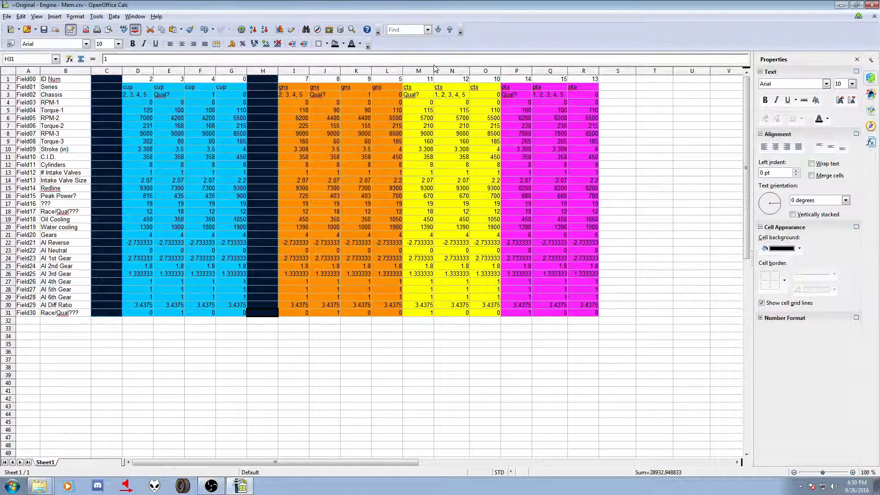
pyautogui.click(254, 415)
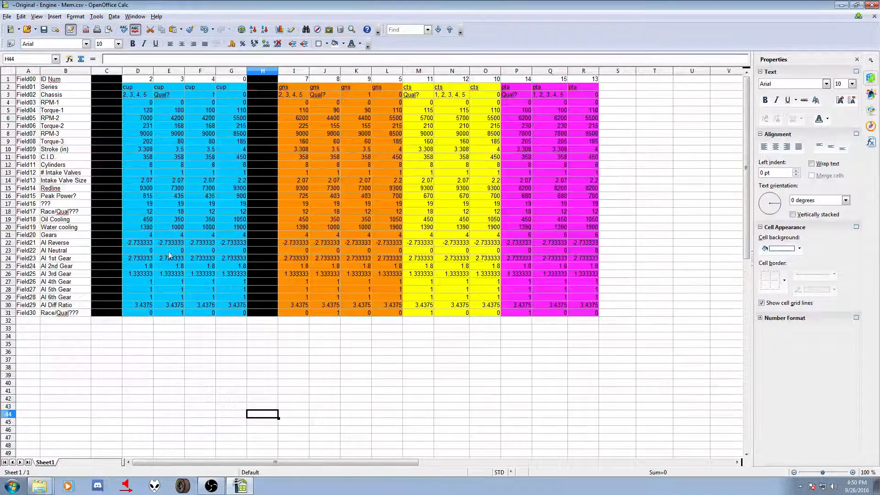
# Step: Copy rows 1 to 31 of the cup, gns, cts and pta columns with ID 2, 7, 12 and 15 to C36
pyautogui.moveTo(131, 88); pyautogui.dragTo(131, 274)
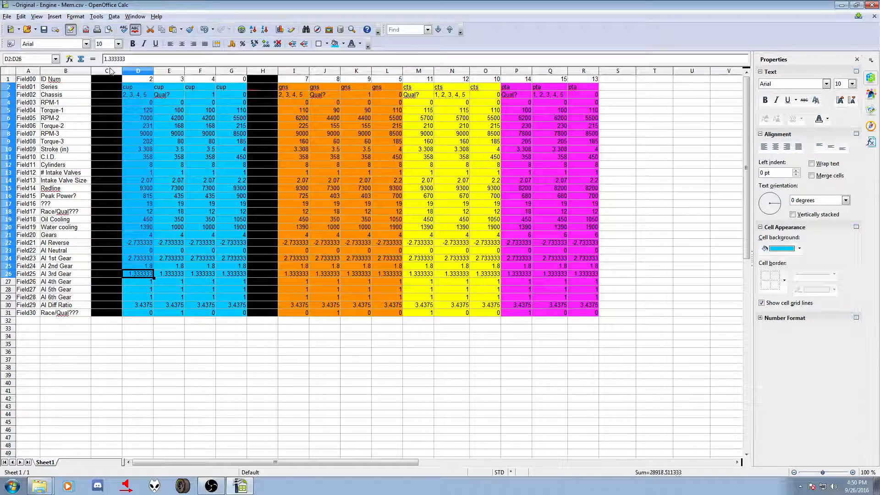
pyautogui.moveTo(138, 79); pyautogui.dragTo(148, 313)
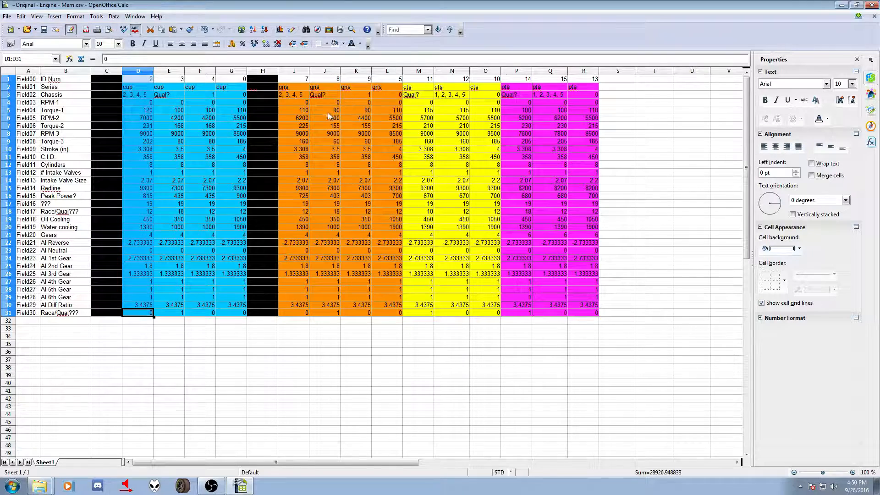
pyautogui.moveTo(293, 80); pyautogui.dragTo(304, 316)
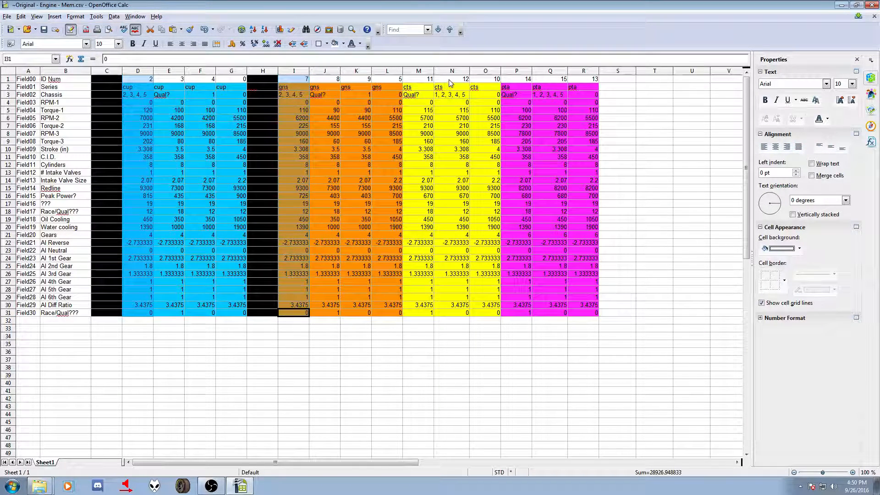
pyautogui.moveTo(449, 82); pyautogui.dragTo(459, 314)
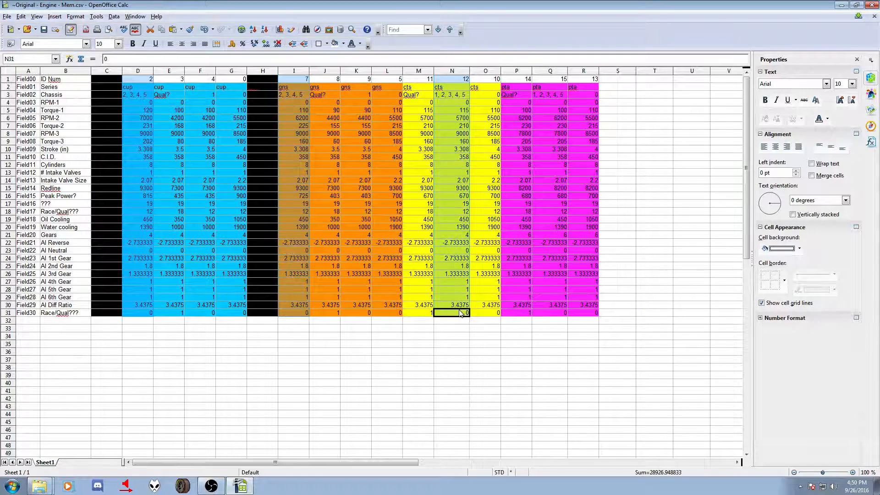
pyautogui.moveTo(549, 79); pyautogui.dragTo(554, 316)
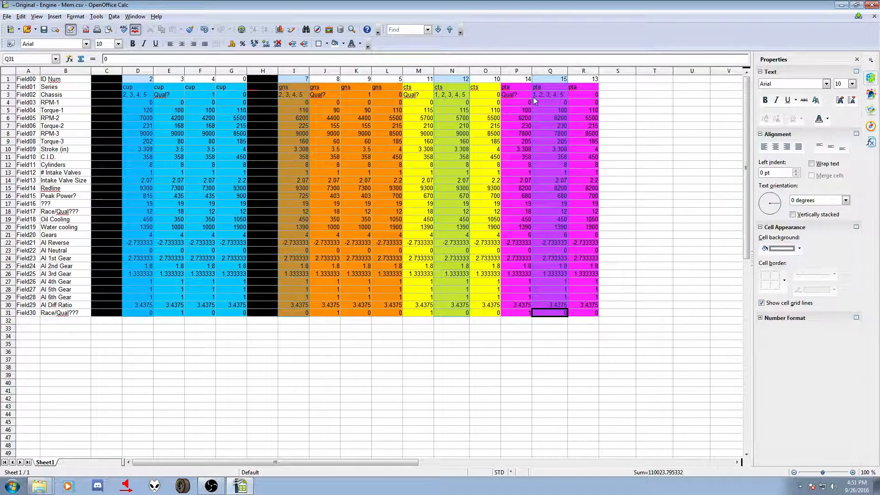
pyautogui.scroll(-3, 224, 177)
pyautogui.scroll(3, 179, 186)
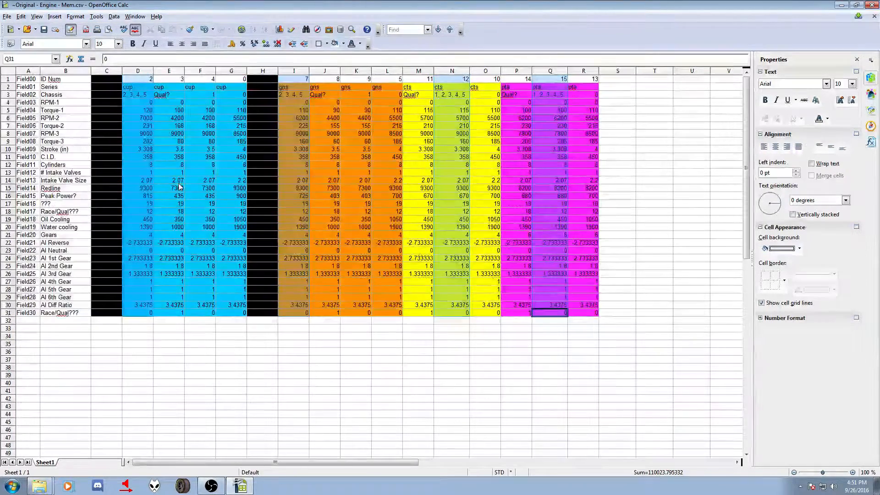
pyautogui.scroll(-4, 157, 220)
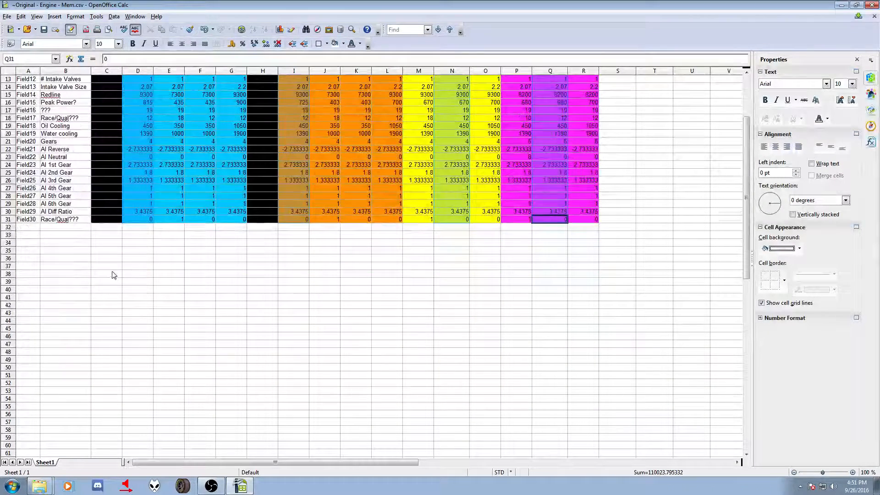
pyautogui.rightClick(110, 259)
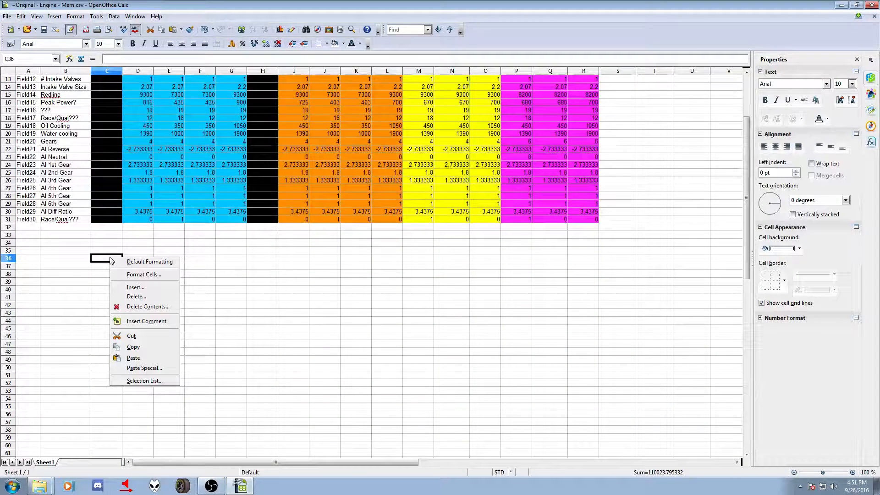
pyautogui.click(130, 358)
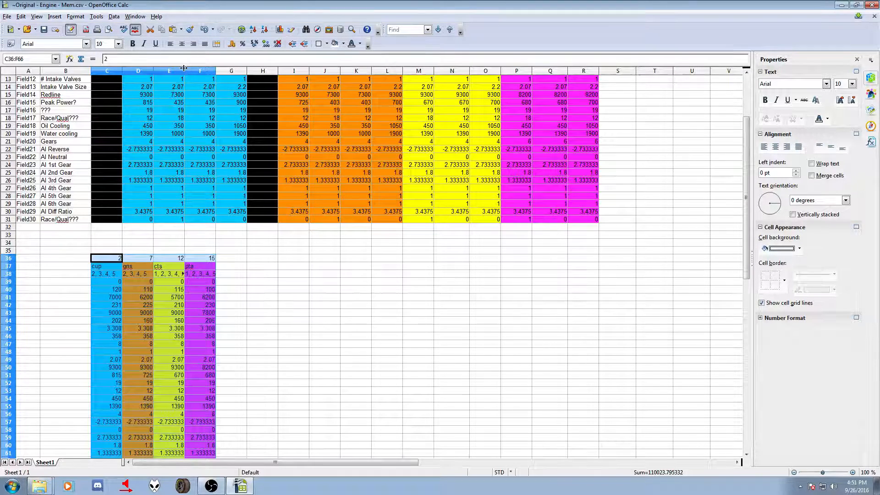
# Step: Widen columns D, E and F to fit the chassis entries in the pasted block
pyautogui.moveTo(185, 71); pyautogui.dragTo(234, 71)
pyautogui.moveTo(153, 71); pyautogui.dragTo(163, 71)
pyautogui.scroll(-4, 321, 364)
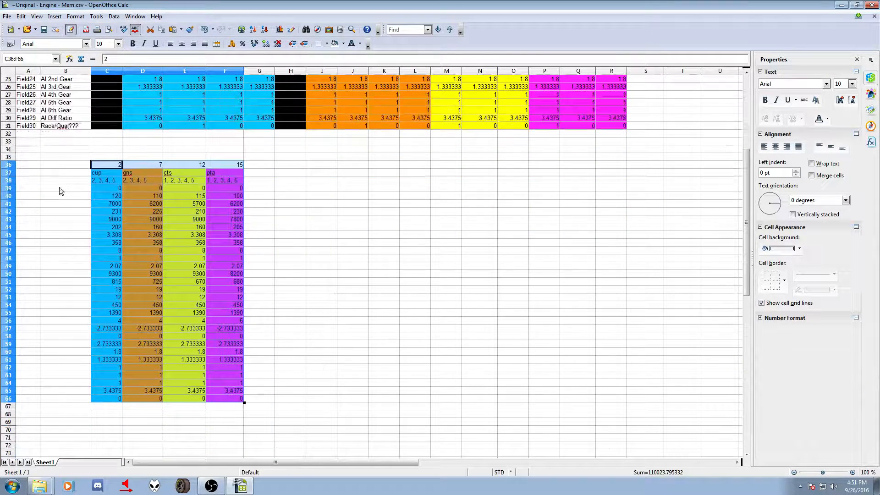
# Step: Copy the parameter labels in B1:B31 to B36, beside the pasted series columns
pyautogui.click(54, 165)
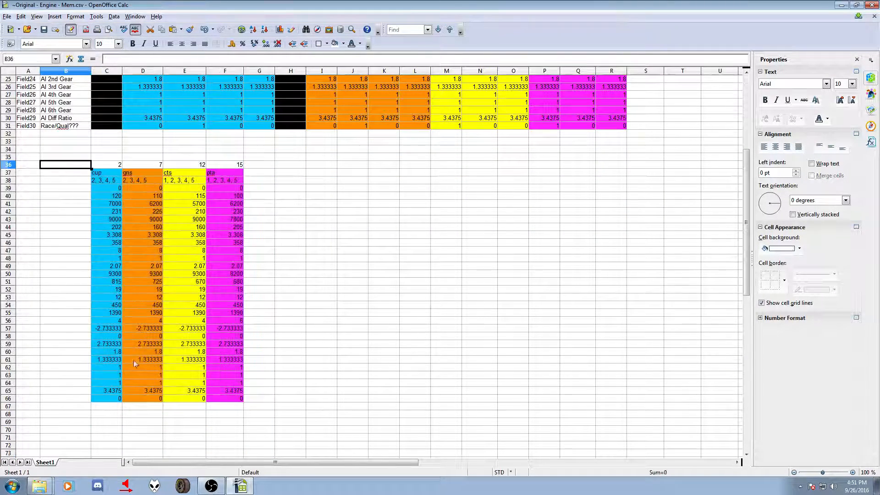
pyautogui.scroll(8, 205, 284)
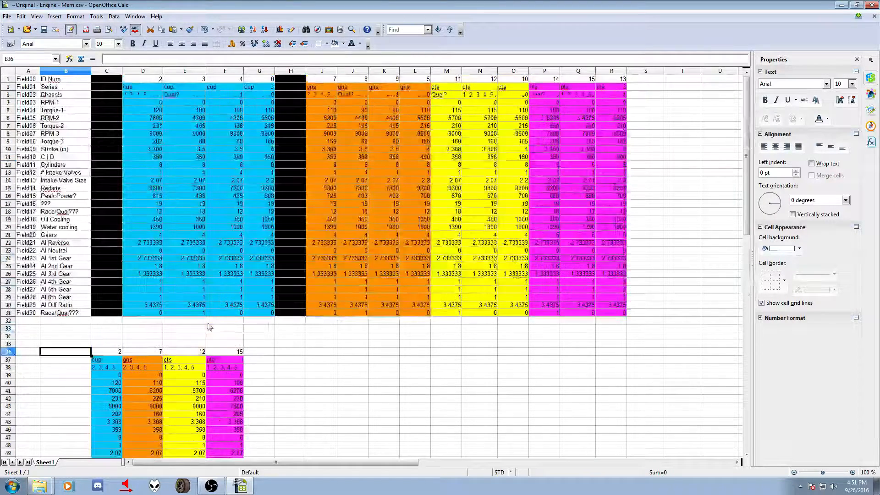
pyautogui.moveTo(77, 313); pyautogui.dragTo(73, 77)
pyautogui.hotkey('ctrl', 'c')
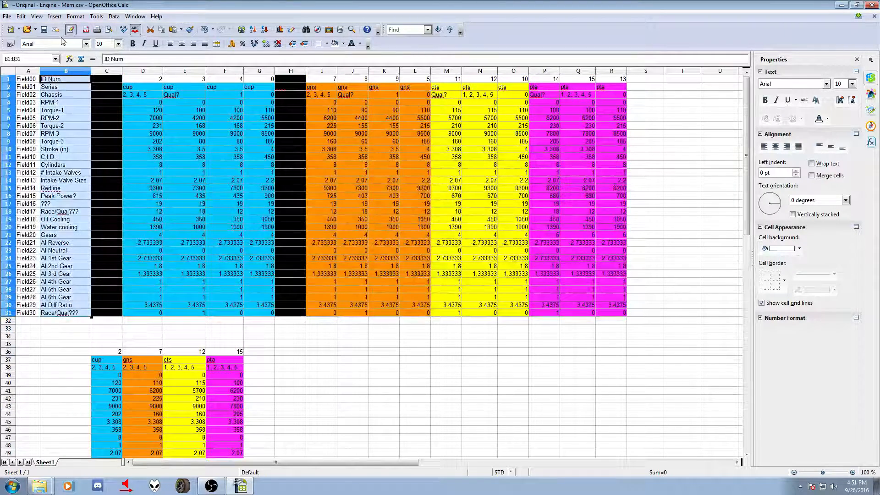
pyautogui.scroll(-4, 76, 239)
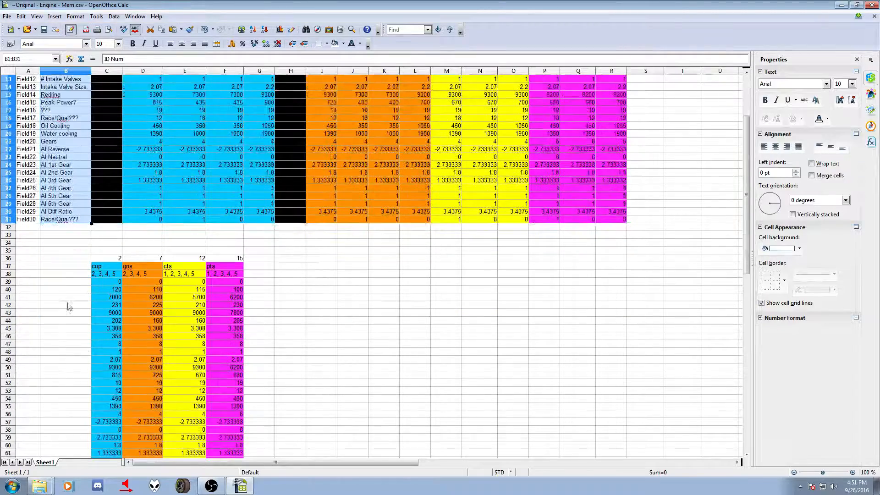
pyautogui.click(58, 268)
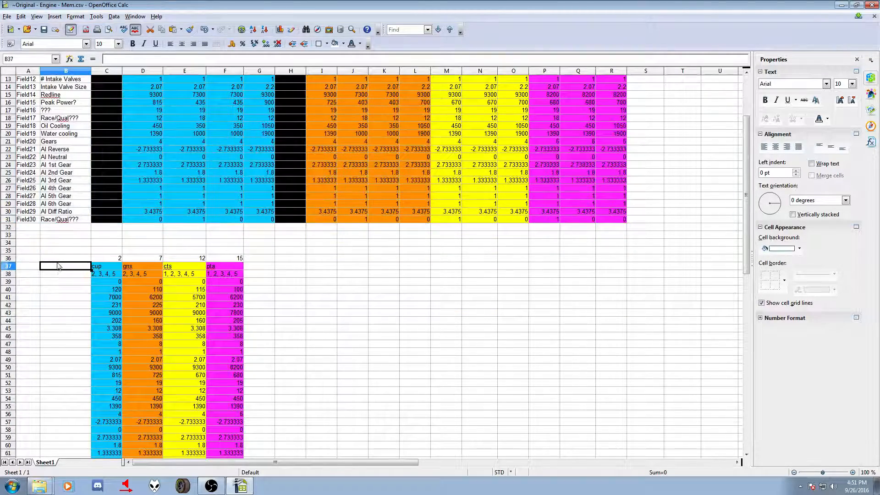
pyautogui.click(58, 258)
pyautogui.hotkey('ctrl', 'v')
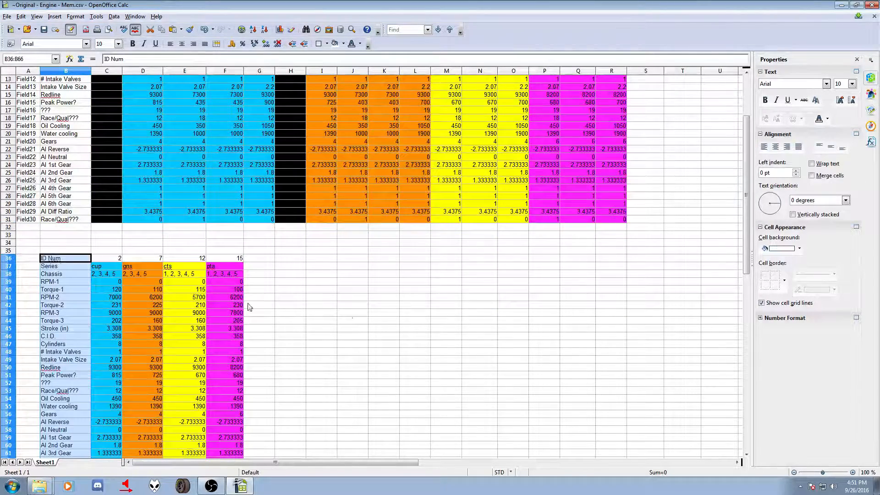
pyautogui.scroll(-2, 298, 311)
pyautogui.click(353, 312)
pyautogui.scroll(-2, 350, 315)
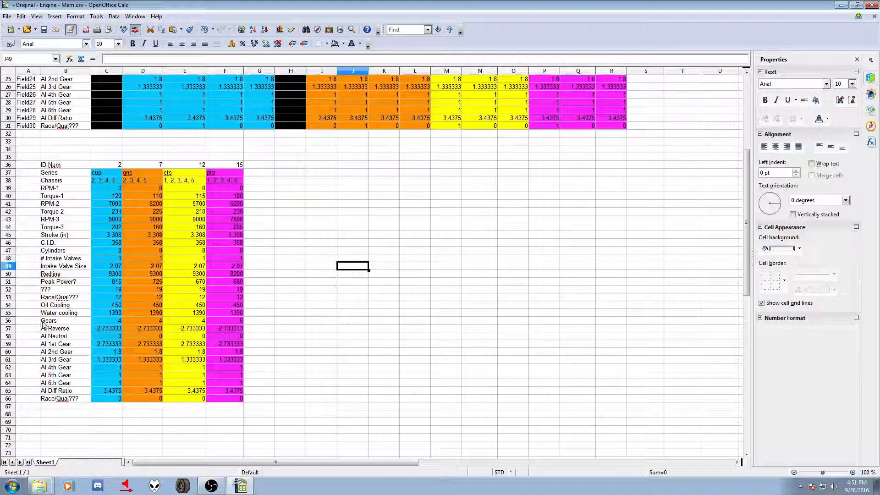
# Step: Move the rows from Gears through the final Race/Qual entry, B56:F66, down to start at B60
pyautogui.moveTo(43, 324); pyautogui.dragTo(230, 398)
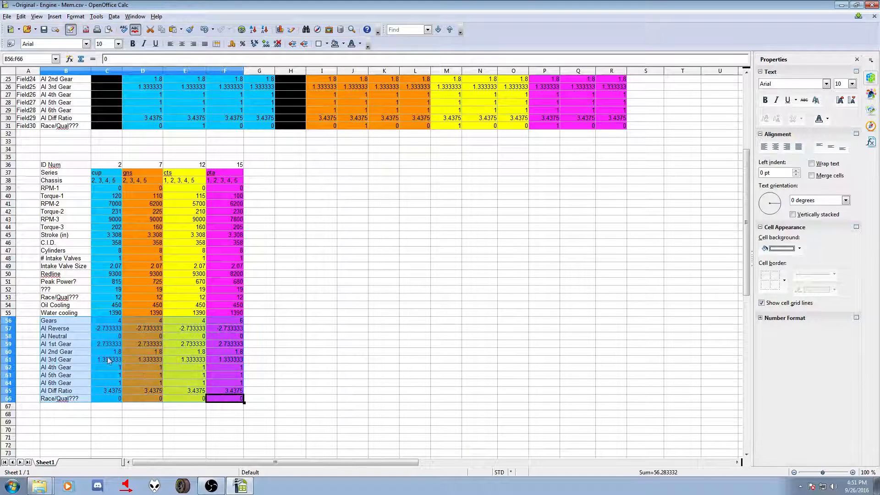
pyautogui.moveTo(51, 324); pyautogui.dragTo(53, 356)
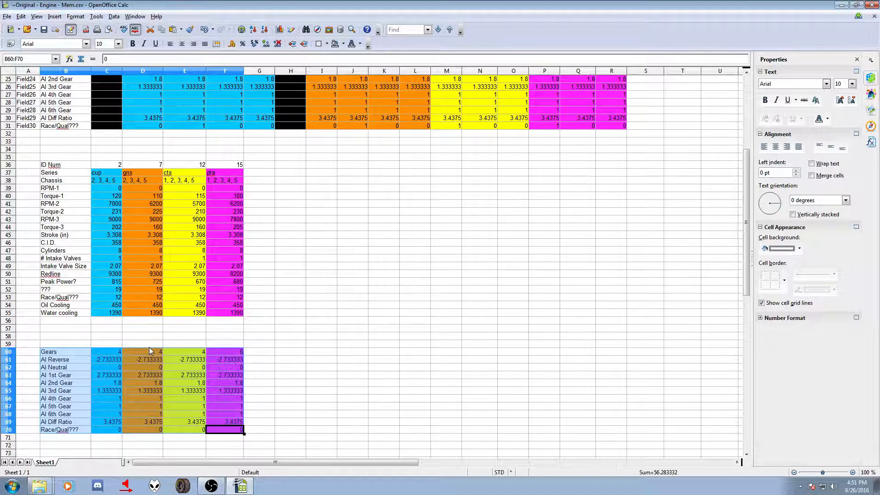
# Step: Move the Oil Cooling and Water cooling rows, B54:F55, down to start at B56
pyautogui.scroll(1, 150, 347)
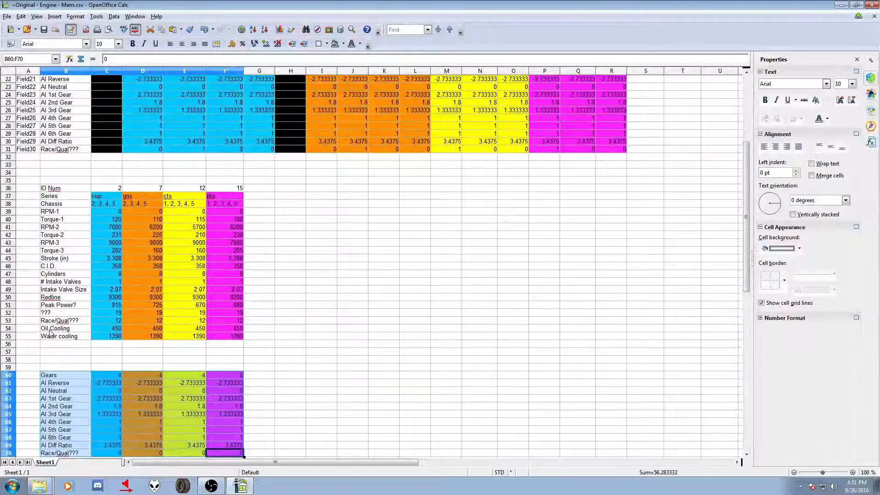
pyautogui.moveTo(48, 330); pyautogui.dragTo(227, 342)
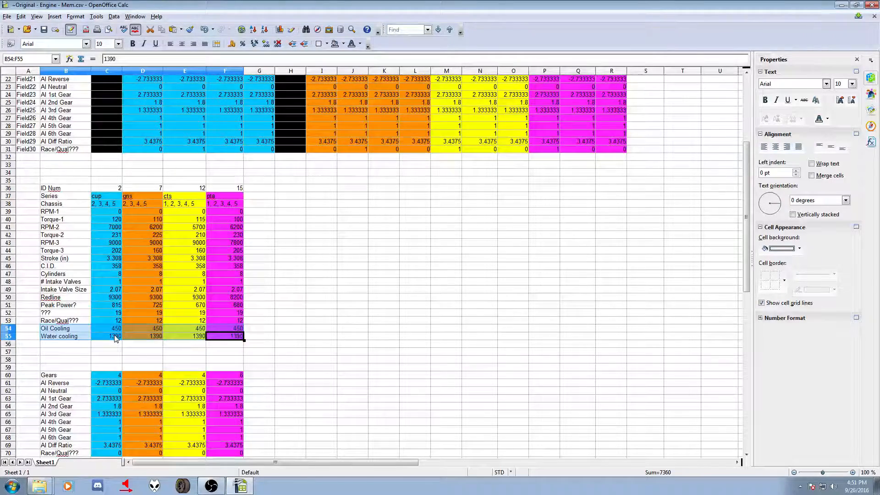
pyautogui.scroll(4, 114, 338)
pyautogui.scroll(3, 115, 338)
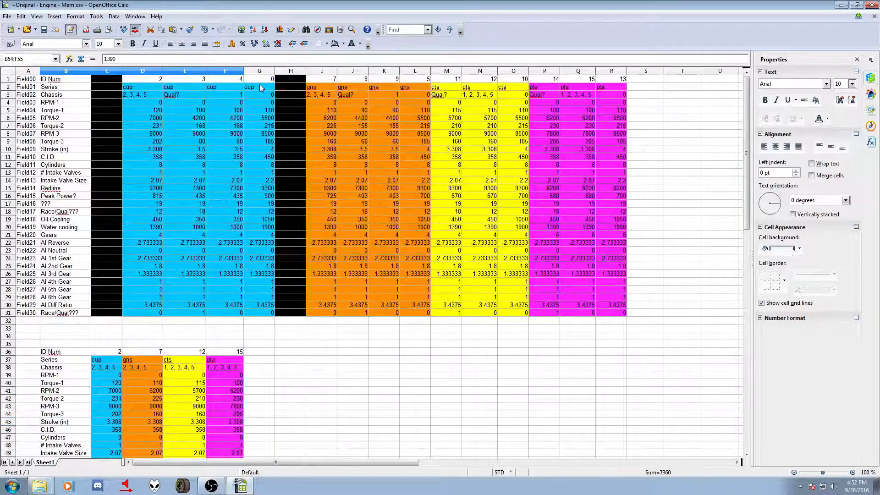
pyautogui.scroll(-8, 218, 292)
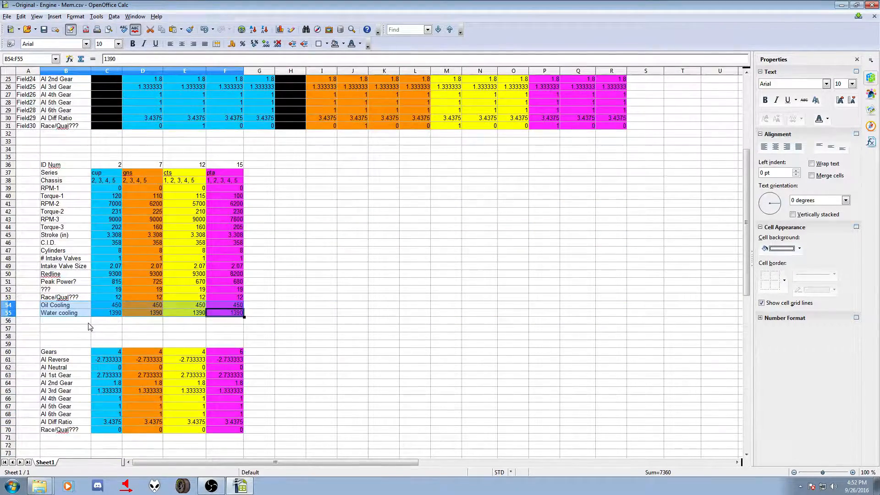
pyautogui.scroll(3, 88, 323)
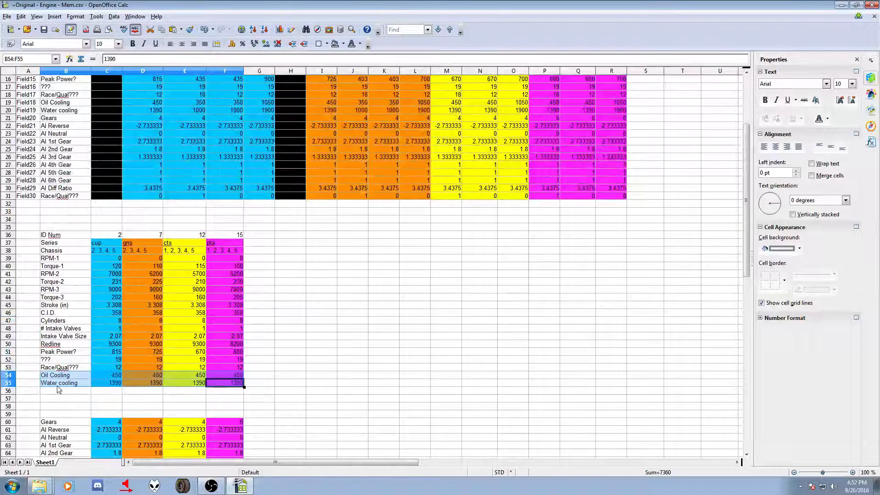
pyautogui.moveTo(72, 381); pyautogui.dragTo(71, 397)
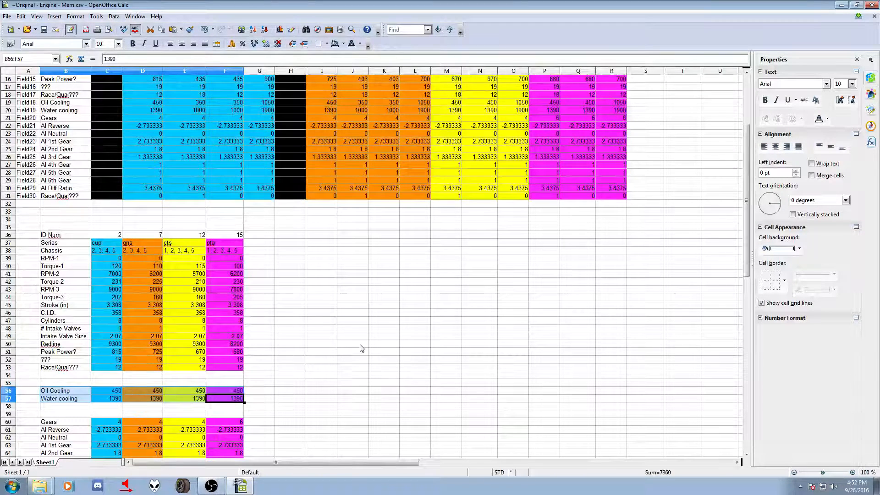
# Step: Fill the ??? and Race/Qual??? rows, B52:F53, with light gray
pyautogui.scroll(1, 353, 364)
pyautogui.moveTo(61, 383); pyautogui.dragTo(229, 393)
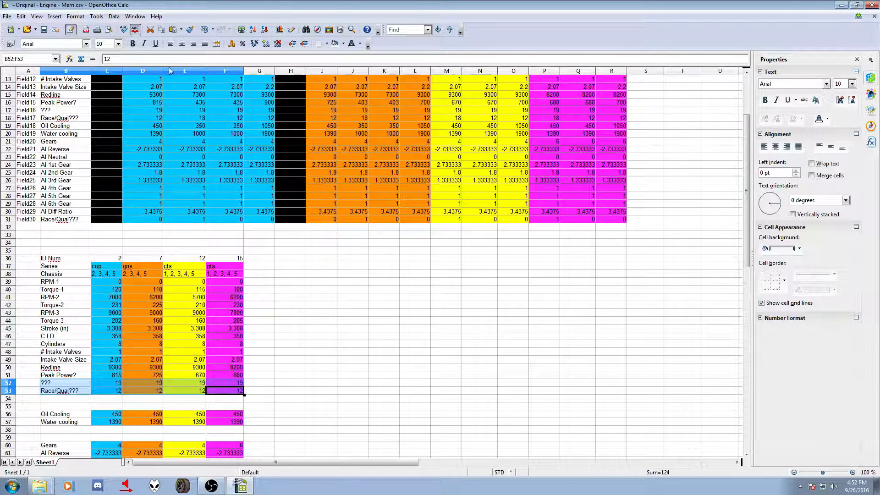
pyautogui.click(343, 44)
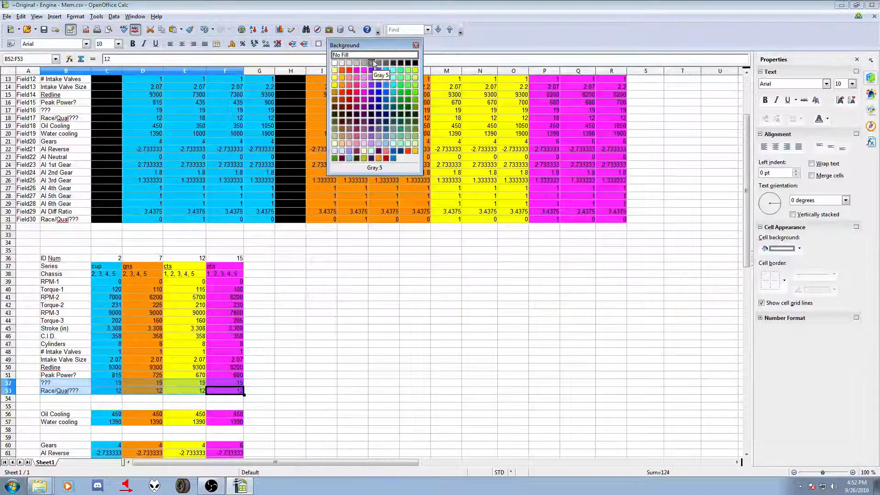
pyautogui.click(358, 64)
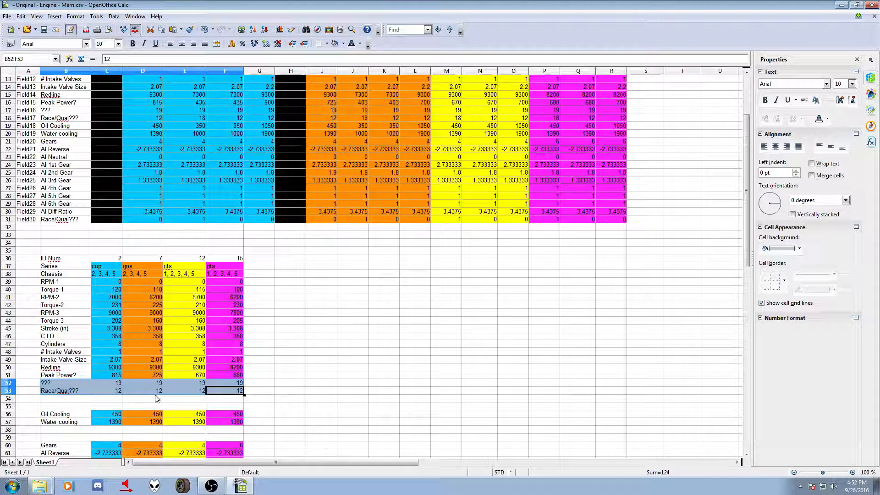
# Step: Move the ID Num through Peak Power? rows up one row, and shift the ID Num, Series and Chassis rows up to B34
pyautogui.moveTo(51, 258); pyautogui.dragTo(225, 375)
pyautogui.moveTo(55, 258); pyautogui.dragTo(217, 268)
pyautogui.moveTo(63, 255); pyautogui.dragTo(65, 247)
pyautogui.click(298, 301)
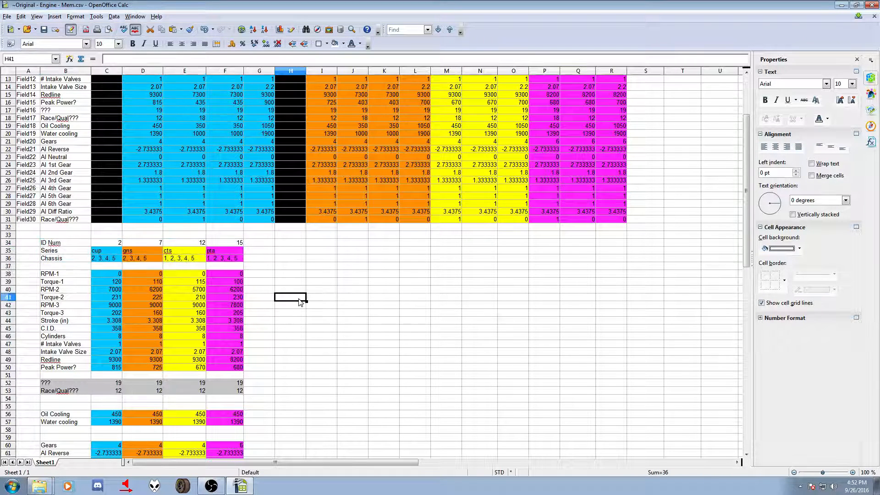
# Step: Fill the RPM-1, RPM-2 and RPM-3 labels in B38, B40 and B42 with blue, and reset H41's background to white
pyautogui.click(55, 275)
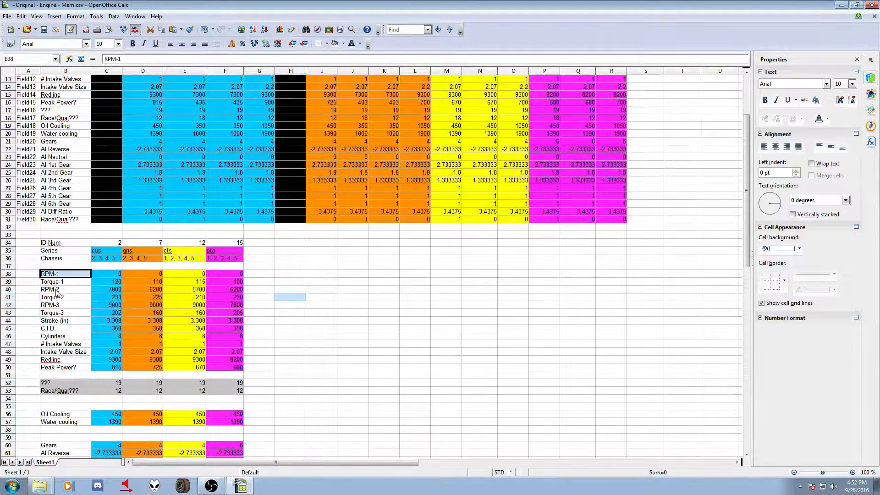
pyautogui.keyDown('ctrl'); pyautogui.click(57, 290); pyautogui.keyUp('ctrl')
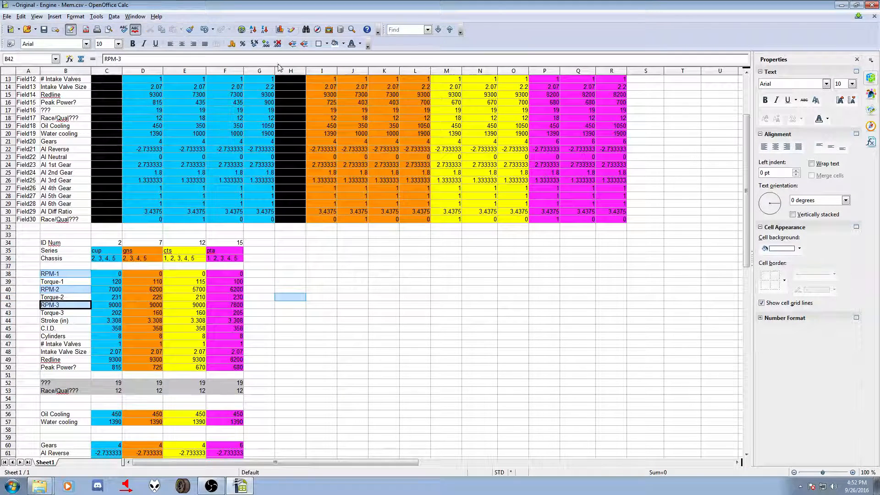
pyautogui.click(343, 43)
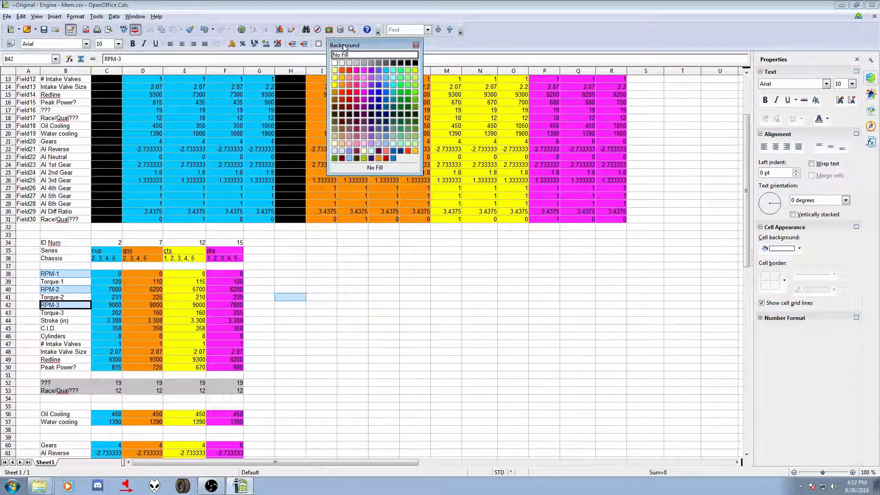
pyautogui.click(385, 71)
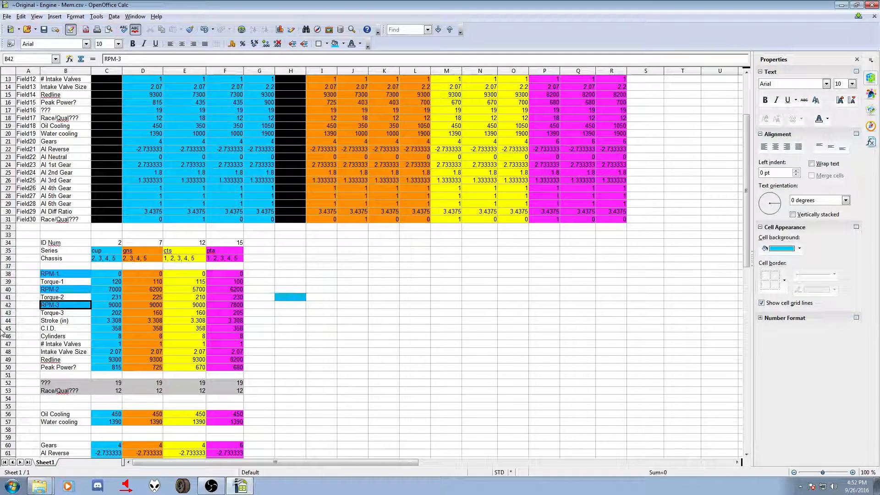
pyautogui.click(294, 298)
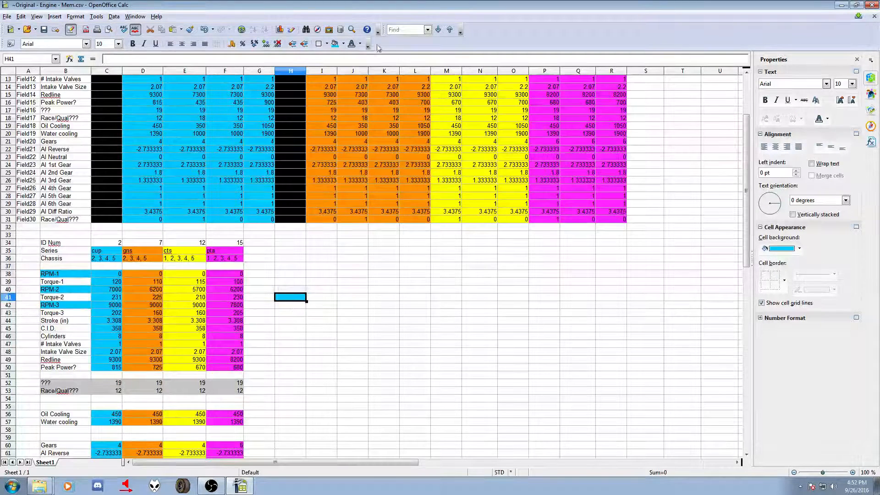
pyautogui.click(344, 44)
pyautogui.click(342, 64)
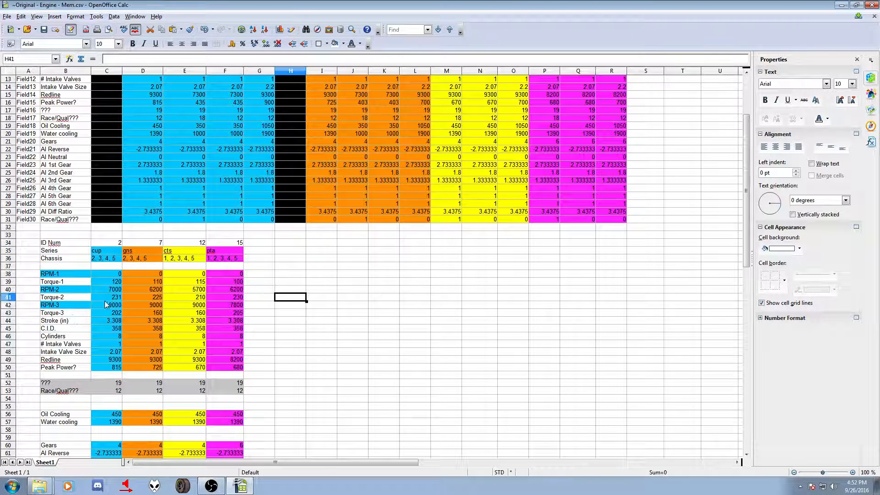
# Step: Fill the cup, gns and cts RPM-3 values in C42:E42 with the same blue as the RPM labels
pyautogui.moveTo(113, 307); pyautogui.dragTo(147, 306)
pyautogui.moveTo(200, 308); pyautogui.dragTo(202, 308)
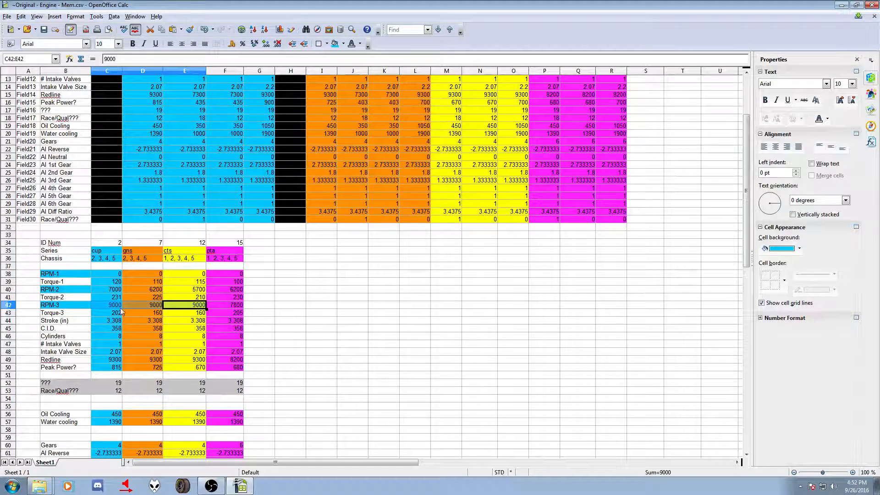
pyautogui.click(342, 43)
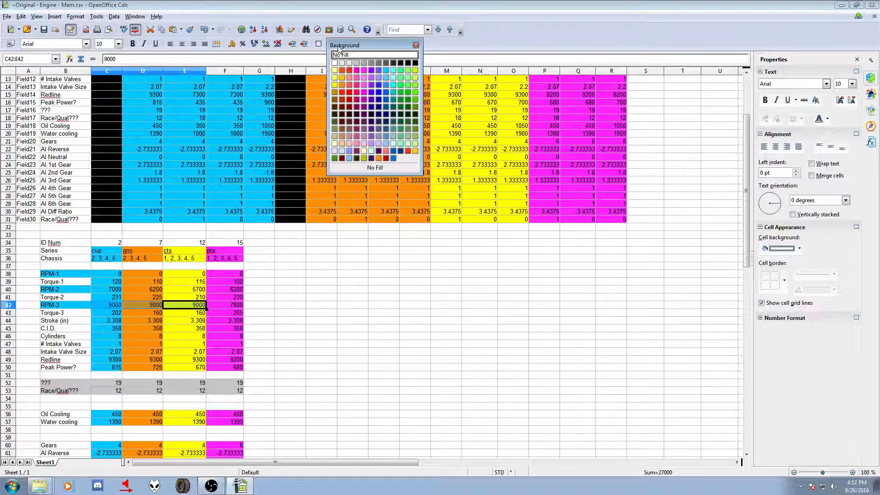
pyautogui.click(386, 71)
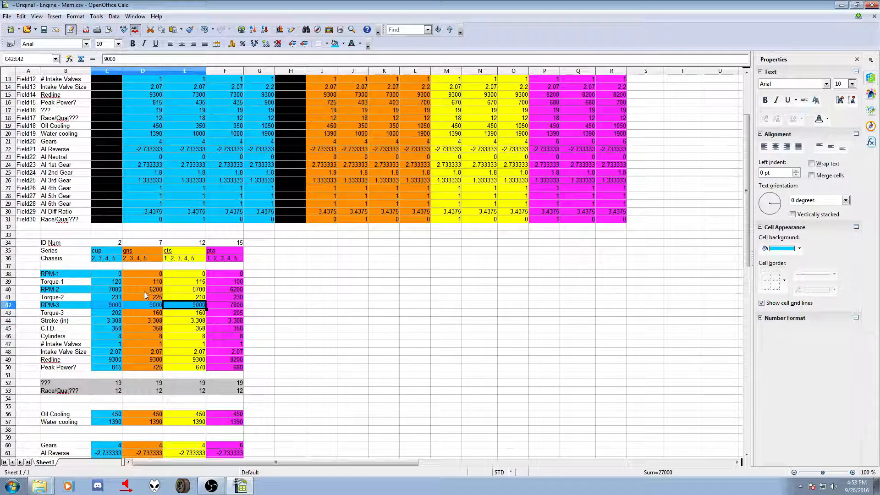
# Step: Fill the cup Torque-1, Torque-2 and Torque-3 values in C39, C41 and C43 with light cyan
pyautogui.click(95, 289)
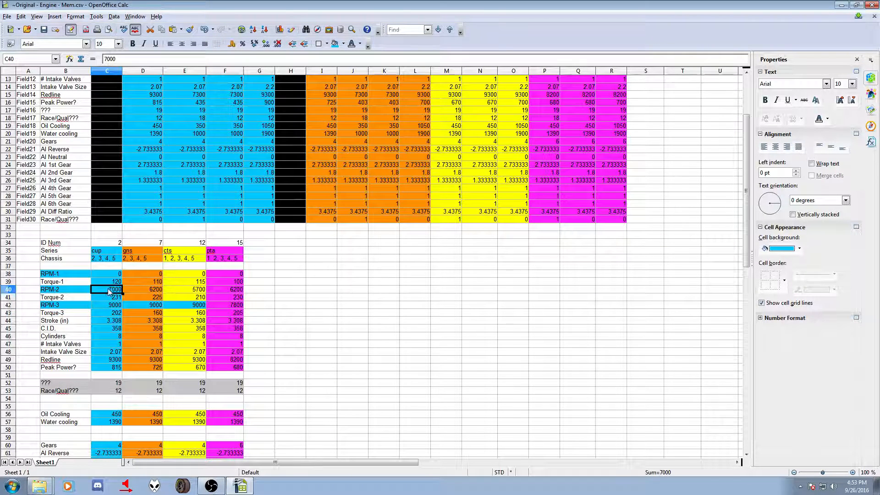
pyautogui.click(110, 283)
pyautogui.click(110, 298)
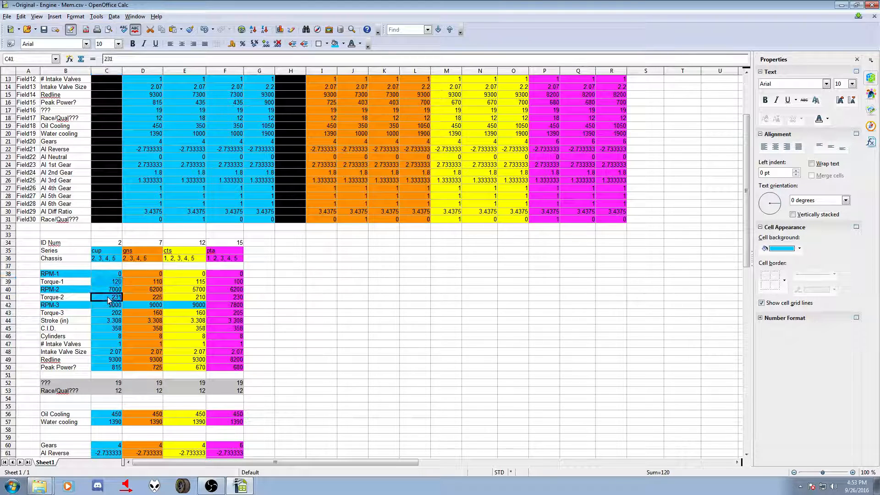
pyautogui.click(110, 315)
pyautogui.click(344, 43)
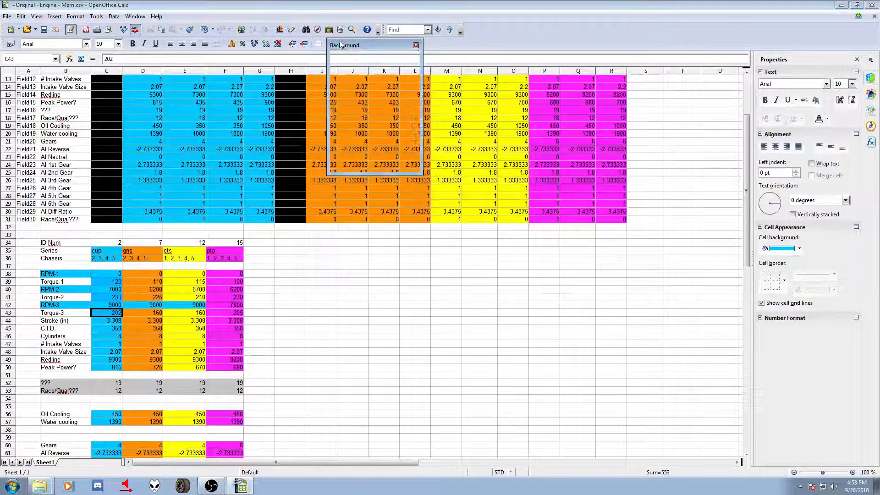
pyautogui.click(395, 71)
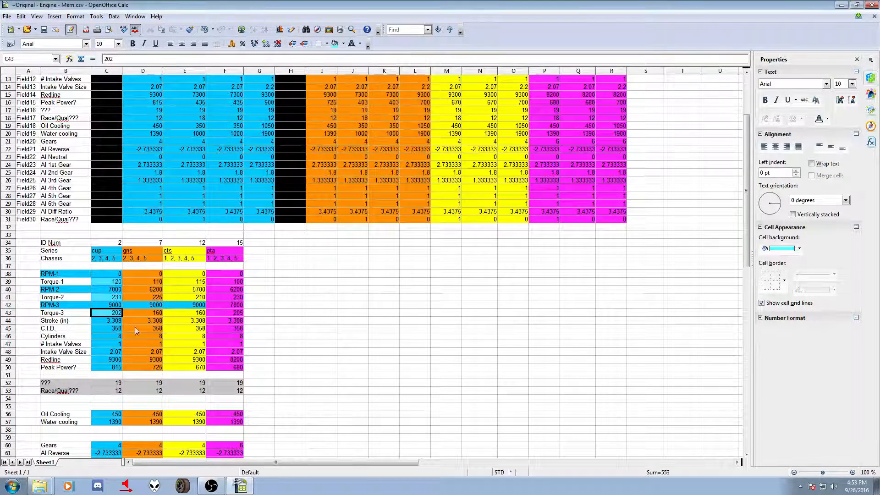
# Step: Move the Stroke (in) through Peak Power? rows, B44:F50, down one row to start at B45
pyautogui.moveTo(54, 321); pyautogui.dragTo(234, 368)
pyautogui.moveTo(53, 324); pyautogui.dragTo(54, 337)
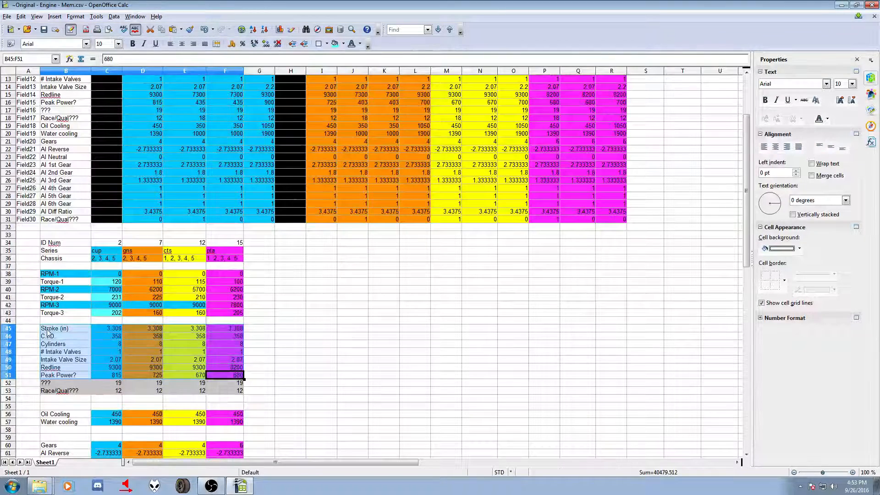
pyautogui.click(46, 331)
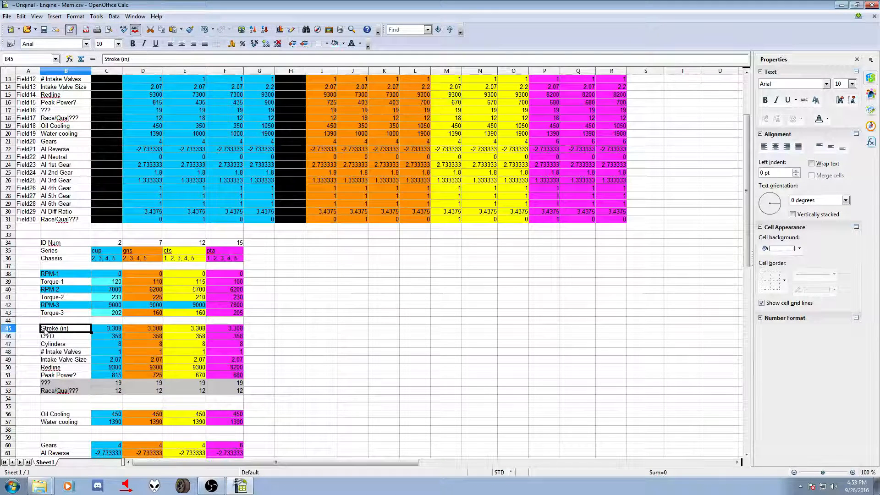
# Step: Copy the Stroke (in) through Intake Valve Size rows, B45:F49, to H45 and widen column H to fit the labels
pyautogui.moveTo(47, 330); pyautogui.dragTo(61, 361)
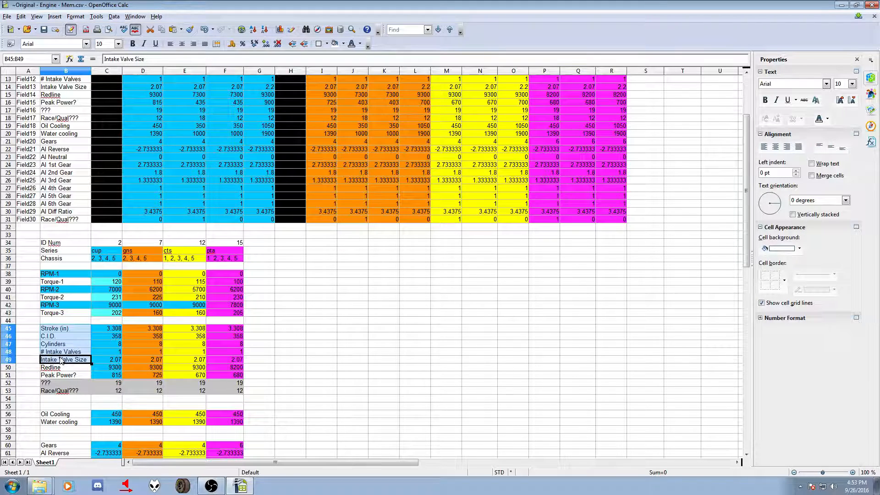
pyautogui.moveTo(61, 361); pyautogui.dragTo(223, 364)
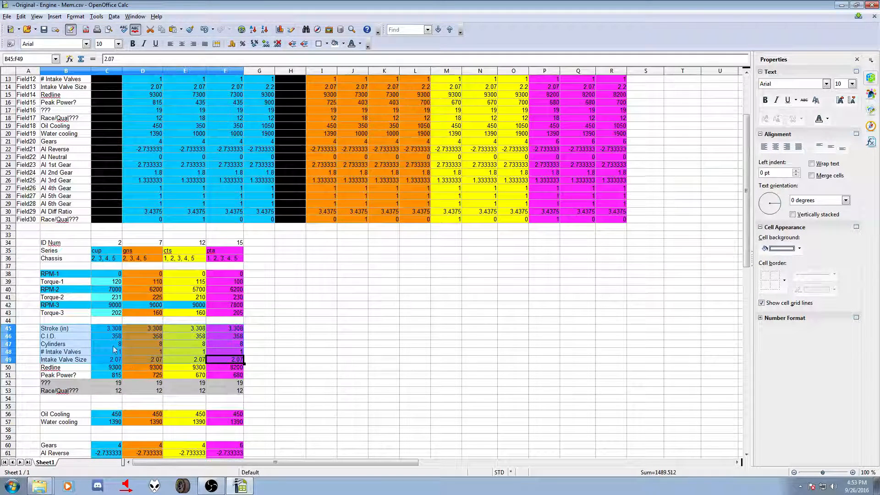
pyautogui.rightClick(56, 328)
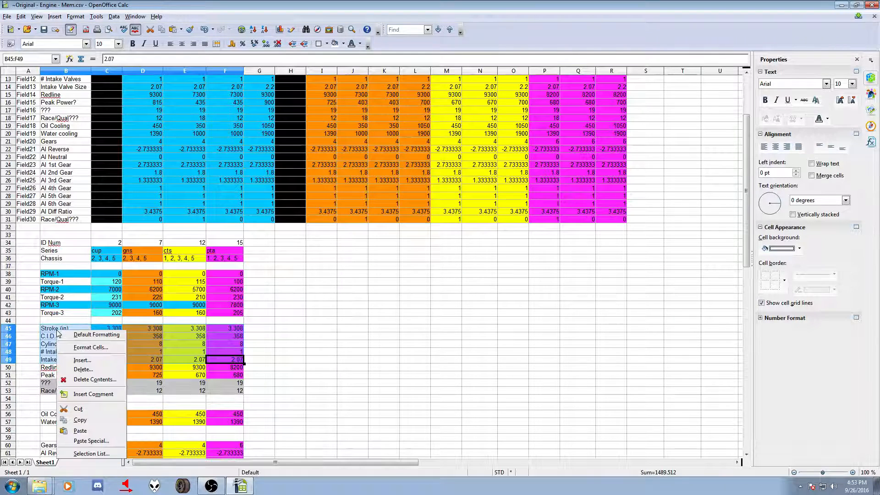
pyautogui.click(78, 419)
pyautogui.rightClick(282, 328)
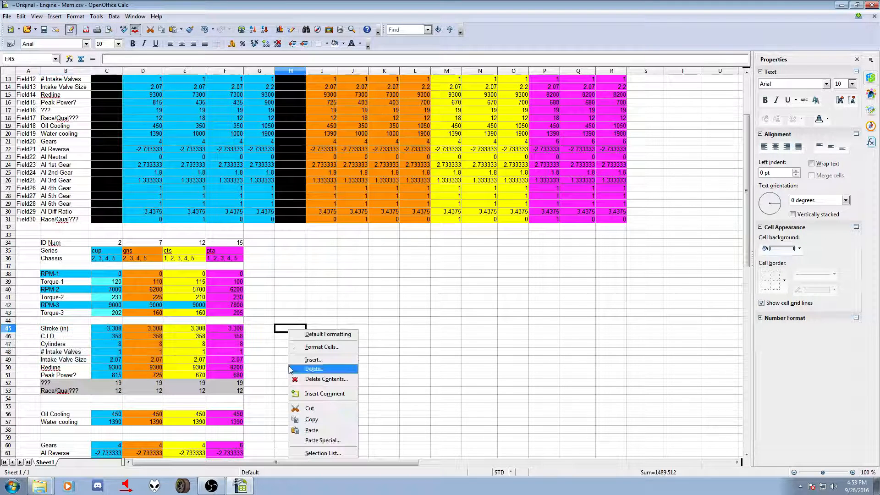
pyautogui.click(323, 431)
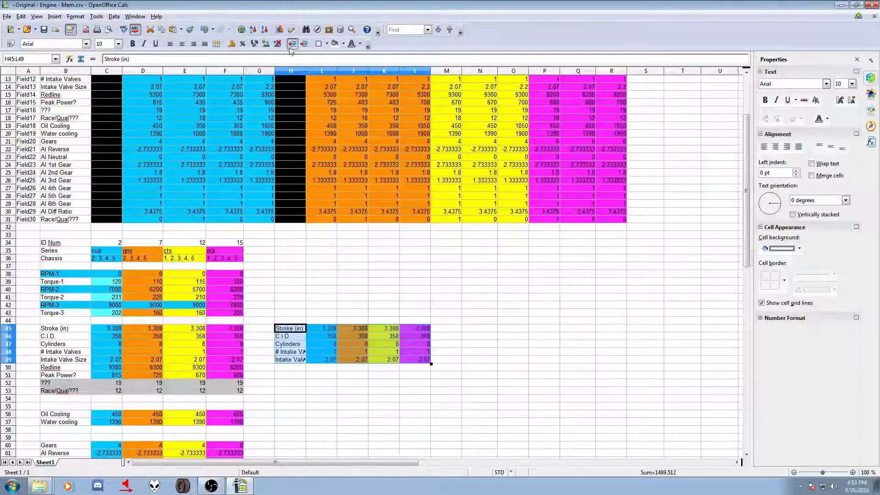
pyautogui.moveTo(306, 70); pyautogui.dragTo(328, 79)
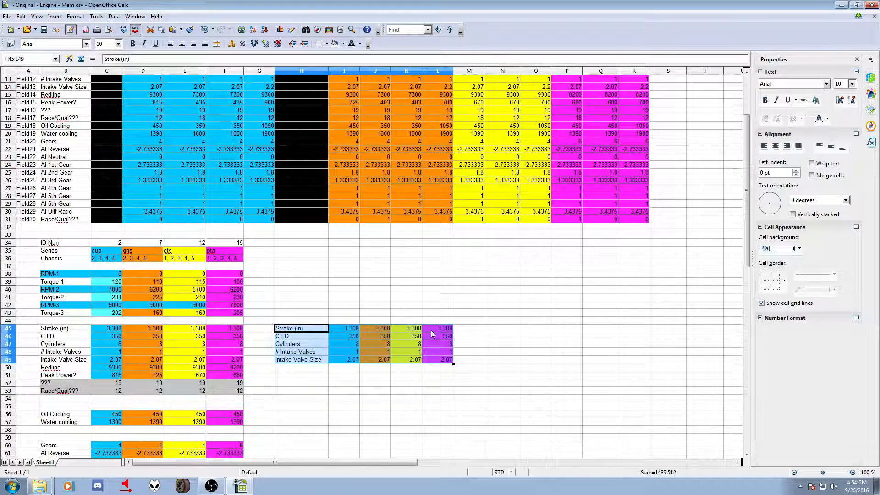
pyautogui.click(531, 341)
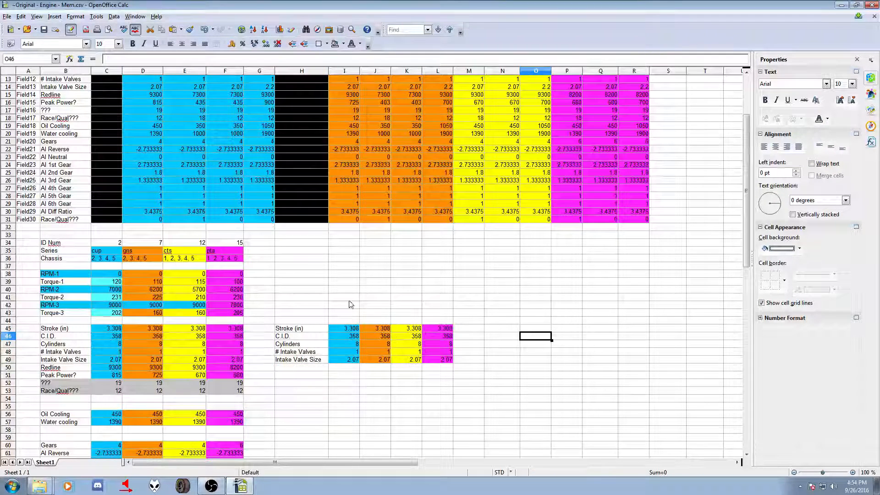
# Step: Move the RPM and torque rows, A37:F43, to H35 and the copied Stroke to Intake Valve Size block, H45:L49, to I44
pyautogui.moveTo(32, 267); pyautogui.dragTo(229, 313)
pyautogui.moveTo(53, 271); pyautogui.dragTo(350, 259)
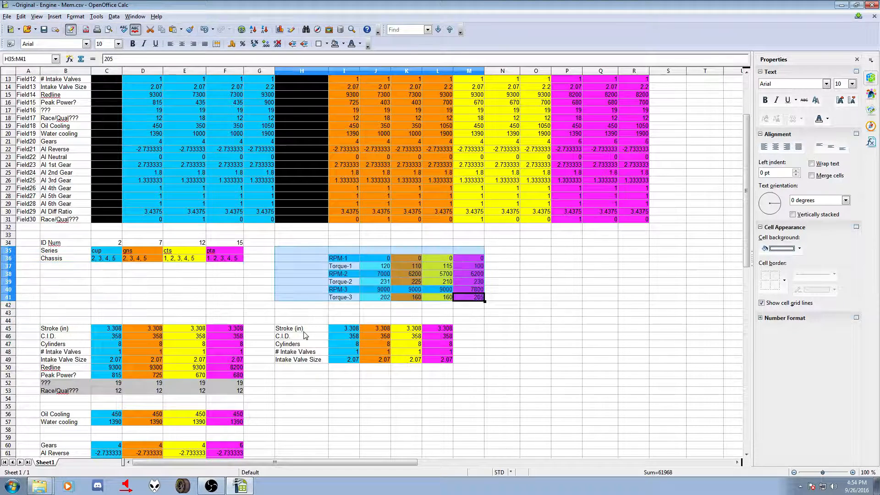
pyautogui.moveTo(290, 331); pyautogui.dragTo(445, 361)
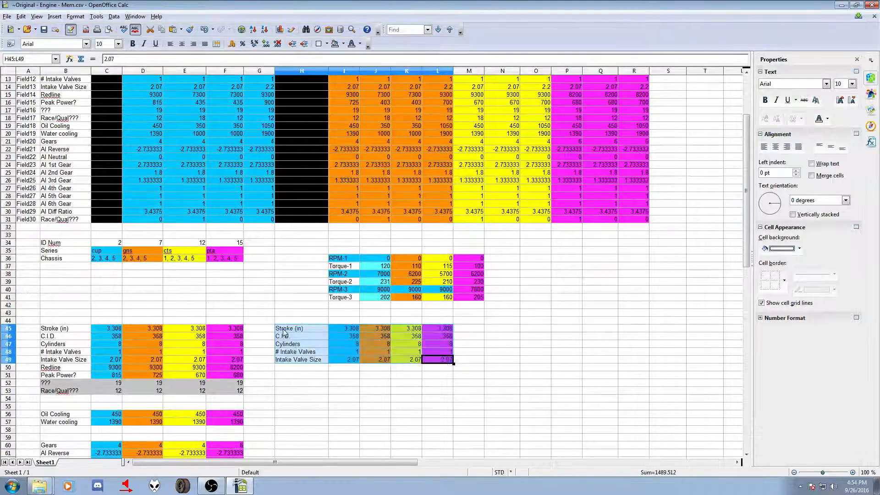
pyautogui.moveTo(284, 332); pyautogui.dragTo(352, 325)
pyautogui.click(297, 368)
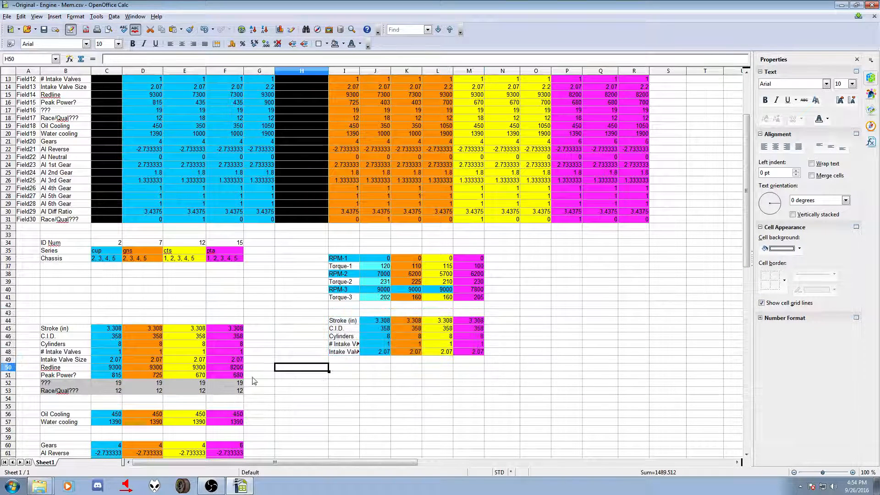
# Step: Move the Redline and Peak Power? rows, B50:F51, to start at I50
pyautogui.moveTo(48, 367); pyautogui.dragTo(200, 380)
pyautogui.moveTo(41, 370); pyautogui.dragTo(224, 377)
pyautogui.moveTo(67, 374); pyautogui.dragTo(361, 368)
pyautogui.click(353, 406)
# Step: Examine the Redline and Peak Power? values in rows 50 and 51 against the RPM and torque values for cup and gns
pyautogui.click(350, 368)
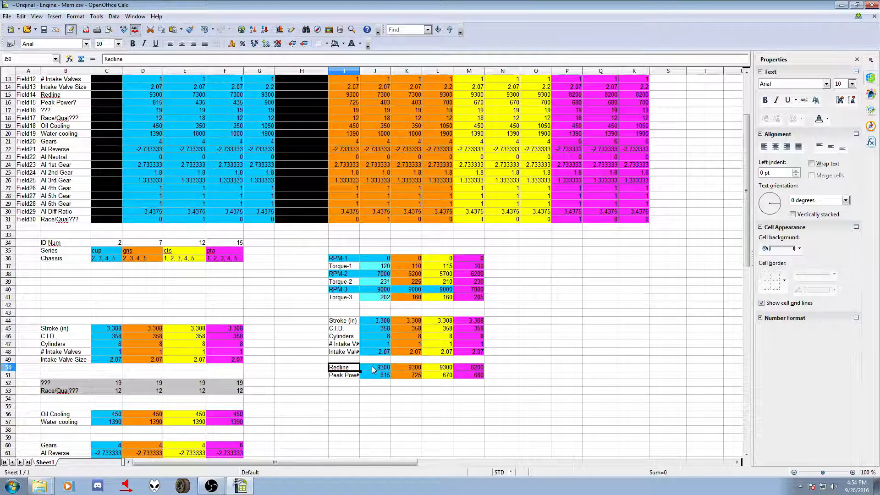
pyautogui.click(374, 369)
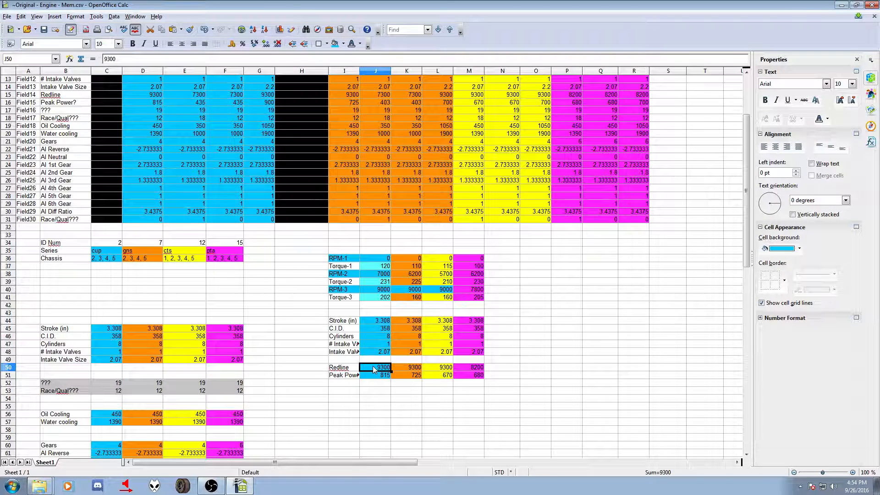
pyautogui.click(340, 376)
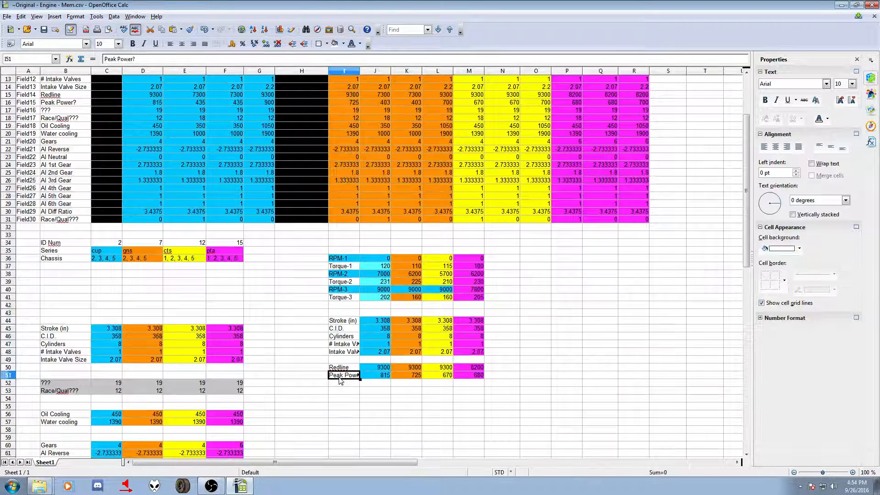
pyautogui.click(384, 377)
pyautogui.click(385, 290)
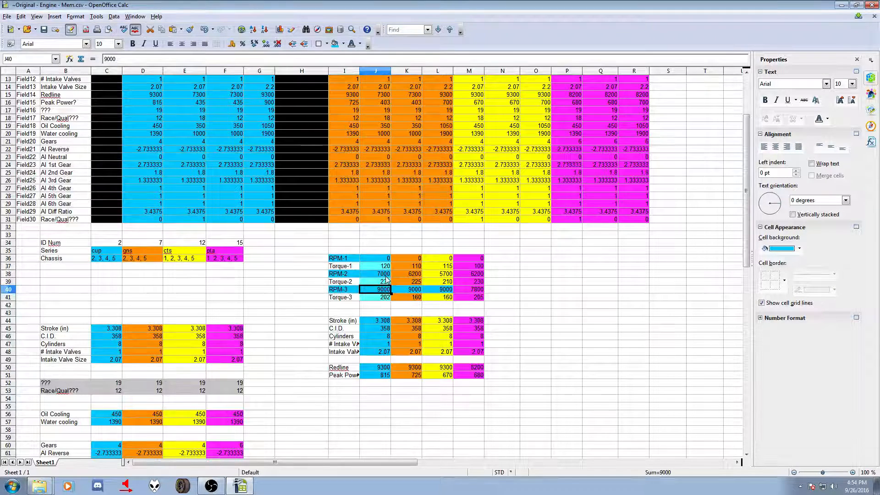
pyautogui.click(386, 277)
pyautogui.click(387, 282)
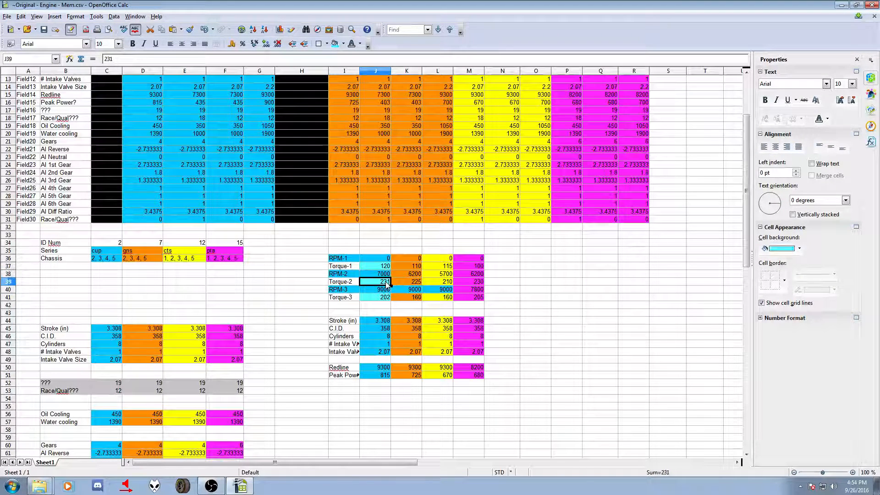
pyautogui.click(386, 376)
pyautogui.click(383, 368)
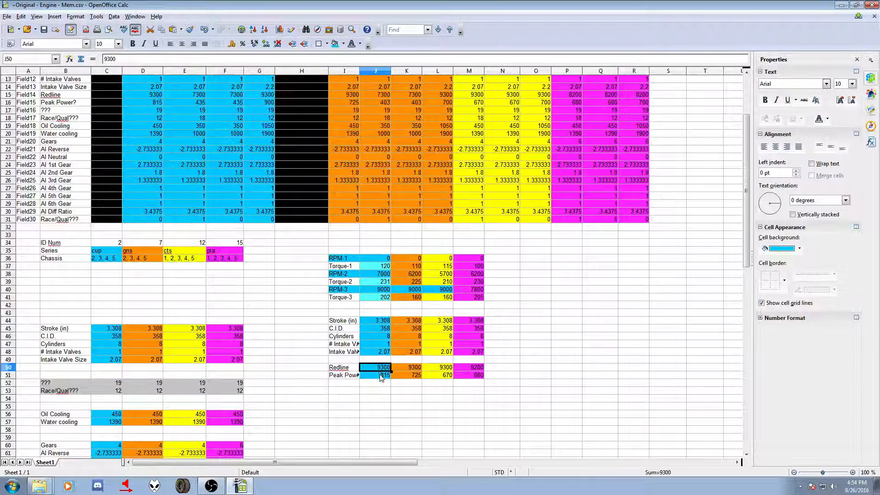
pyautogui.click(377, 376)
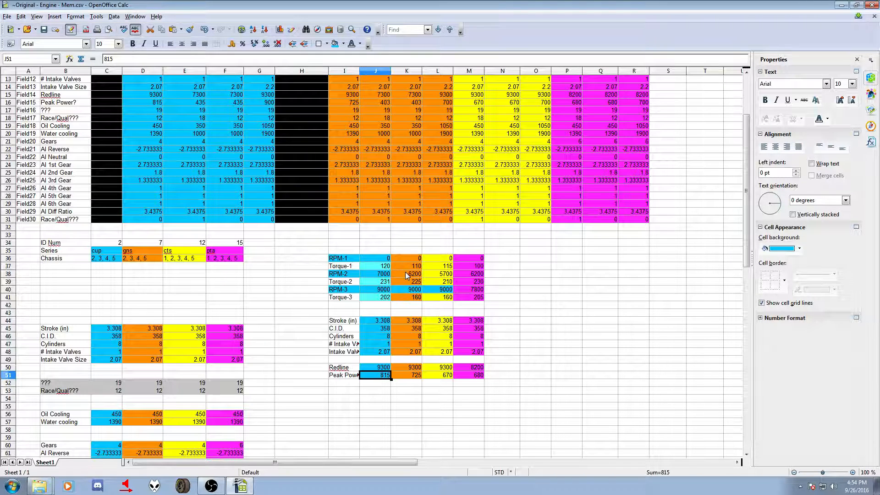
pyautogui.click(404, 274)
pyautogui.click(403, 338)
pyautogui.click(414, 369)
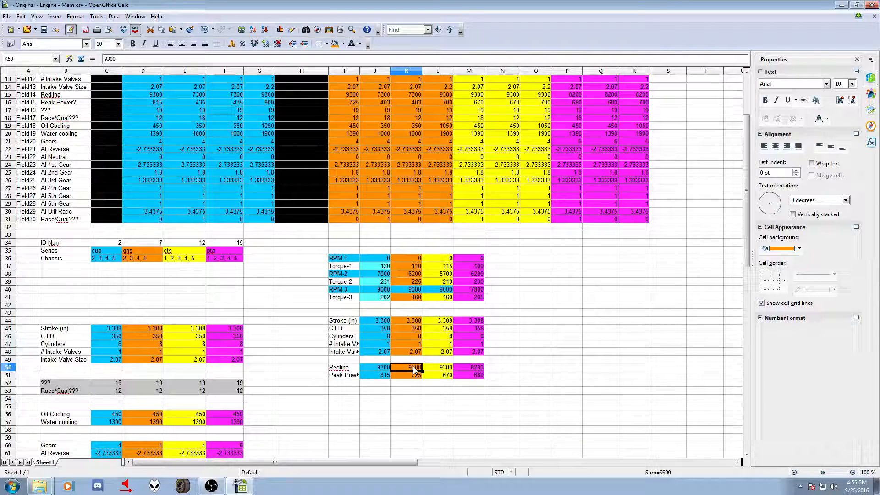
# Step: Move the Oil Cooling and Water cooling rows, B56:F57, to start at I56
pyautogui.scroll(-3, 383, 385)
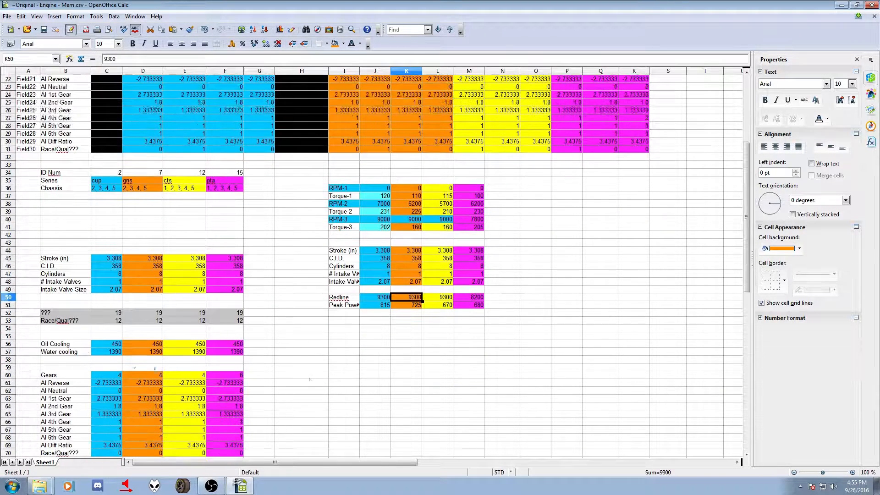
pyautogui.moveTo(22, 336); pyautogui.dragTo(259, 359)
pyautogui.moveTo(132, 354); pyautogui.dragTo(407, 356)
pyautogui.scroll(-5, 87, 356)
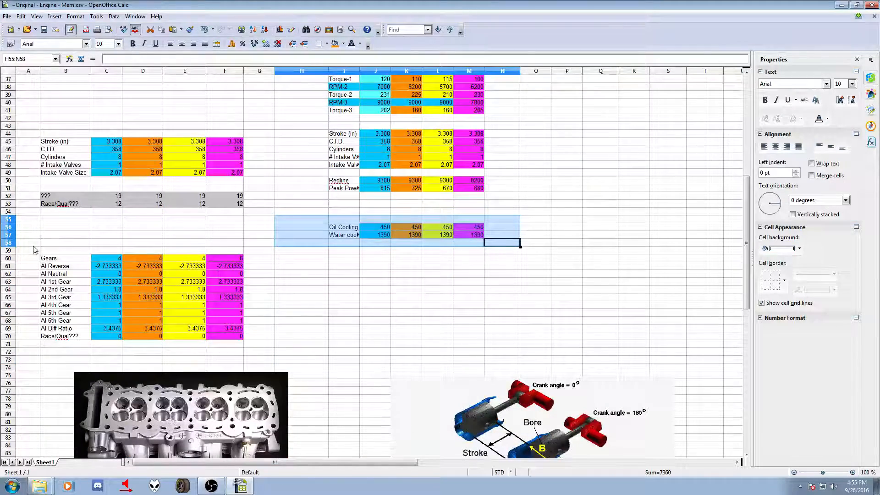
pyautogui.scroll(7, 339, 428)
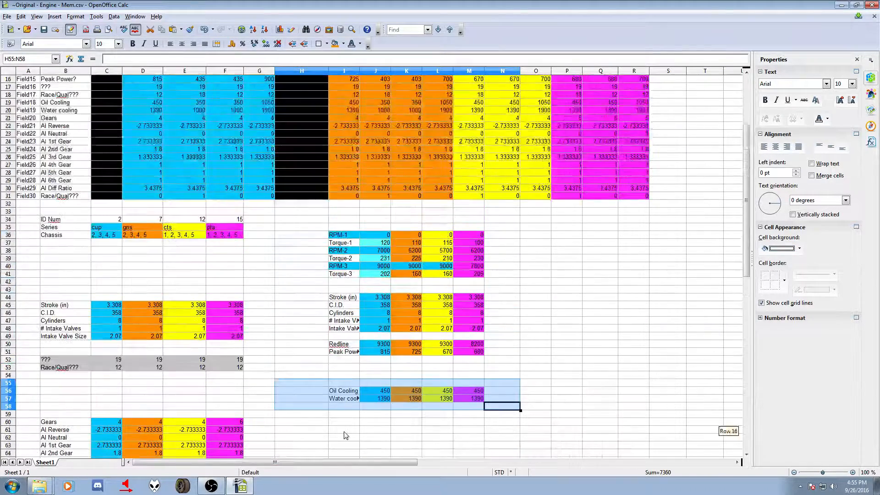
pyautogui.click(617, 289)
# Step: Copy the cup Torque-1, Torque-2 and Torque-3 values in J37, J39 and J41 to P36:P38
pyautogui.click(383, 244)
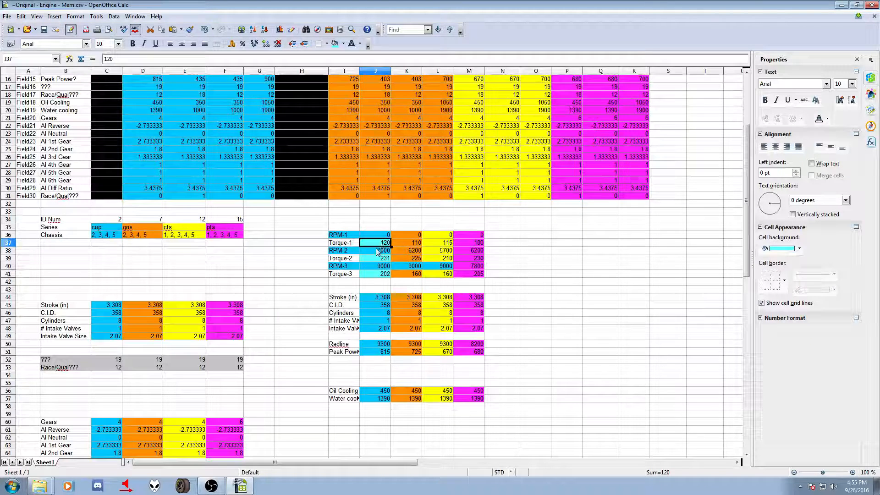
pyautogui.click(377, 252)
pyautogui.click(376, 277)
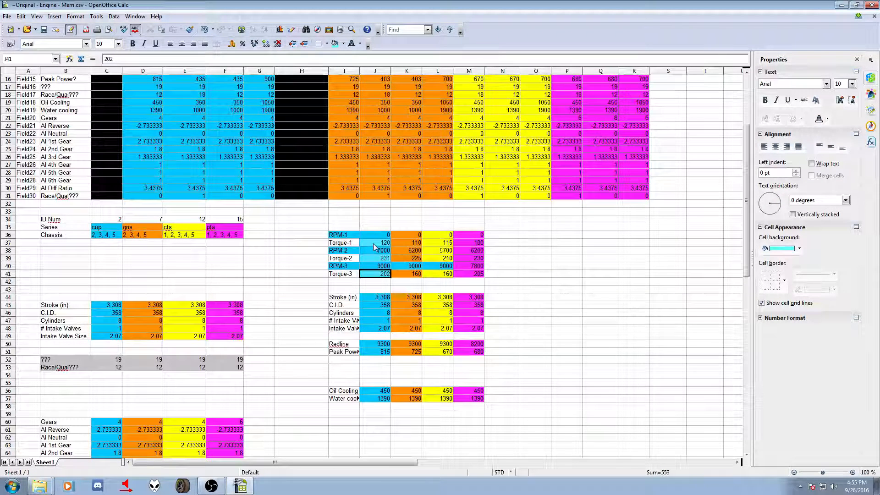
pyautogui.click(562, 238)
pyautogui.hotkey('ctrl', 'v')
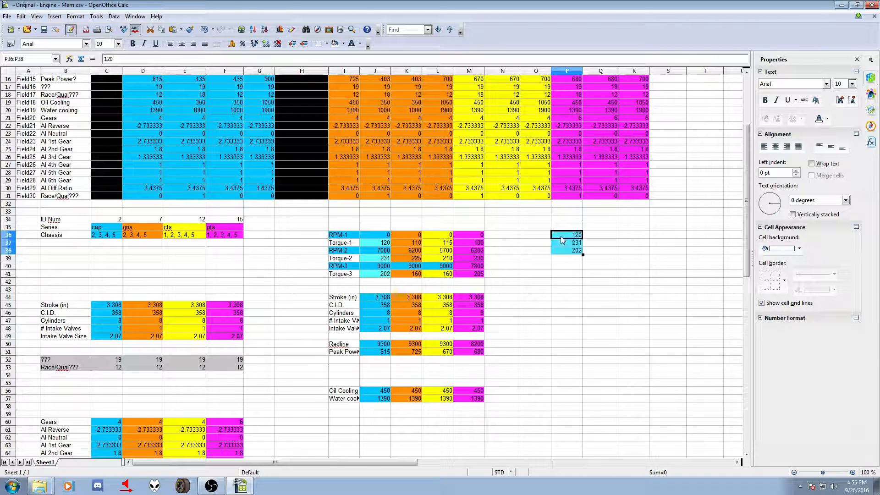
pyautogui.click(553, 298)
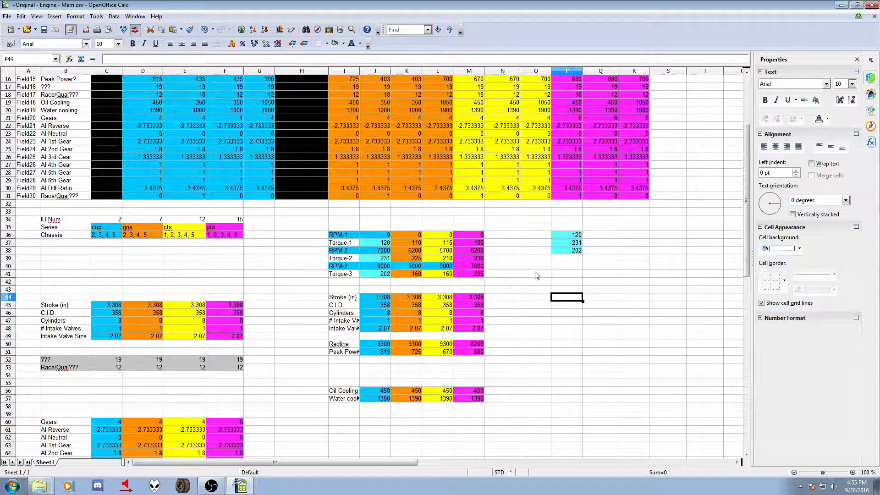
# Step: Copy the cup engine column with ID Num 0, G1:G31, to R35:R65
pyautogui.scroll(-2, 536, 275)
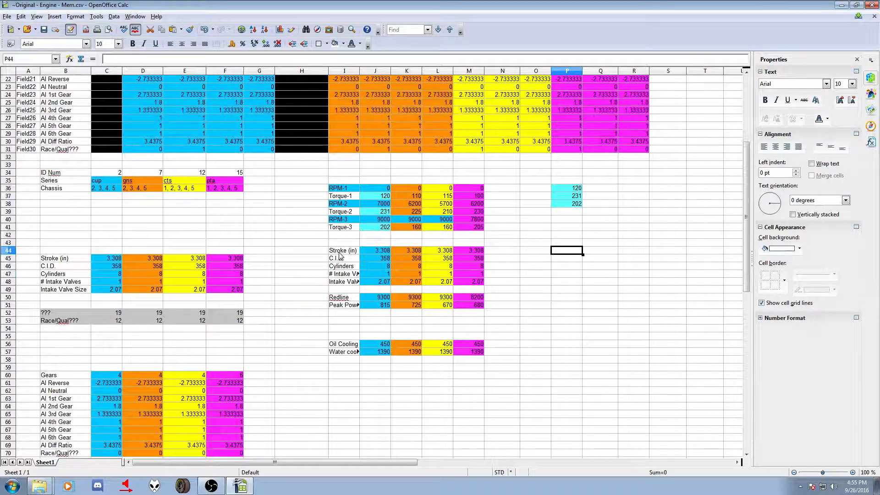
pyautogui.scroll(7, 319, 299)
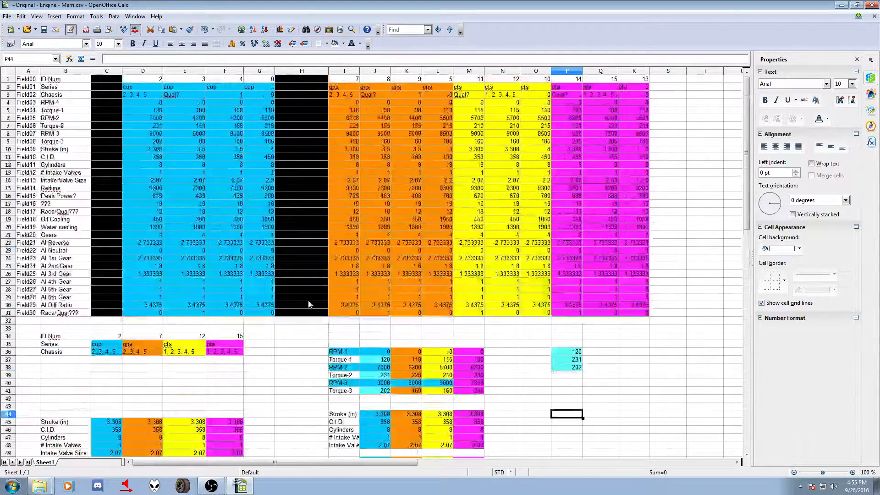
pyautogui.click(261, 79)
pyautogui.hotkey('shift', 'Down')
pyautogui.hotkey('shift', 'Down')
pyautogui.hotkey('shift', 'Down')
pyautogui.hotkey('shift', 'Down')
pyautogui.hotkey('shift', 'Down')
pyautogui.hotkey('shift', 'Down')
pyautogui.hotkey('shift', 'Down')
pyautogui.hotkey('shift', 'Down')
pyautogui.hotkey('shift', 'Down')
pyautogui.hotkey('shift', 'Down')
pyautogui.hotkey('shift', 'Down')
pyautogui.hotkey('shift', 'Down')
pyautogui.hotkey('shift', 'Down')
pyautogui.hotkey('shift', 'Down')
pyautogui.hotkey('shift', 'Down')
pyautogui.hotkey('shift', 'Down')
pyautogui.hotkey('shift', 'Down')
pyautogui.hotkey('shift', 'Down')
pyautogui.hotkey('shift', 'Down')
pyautogui.hotkey('shift', 'Down')
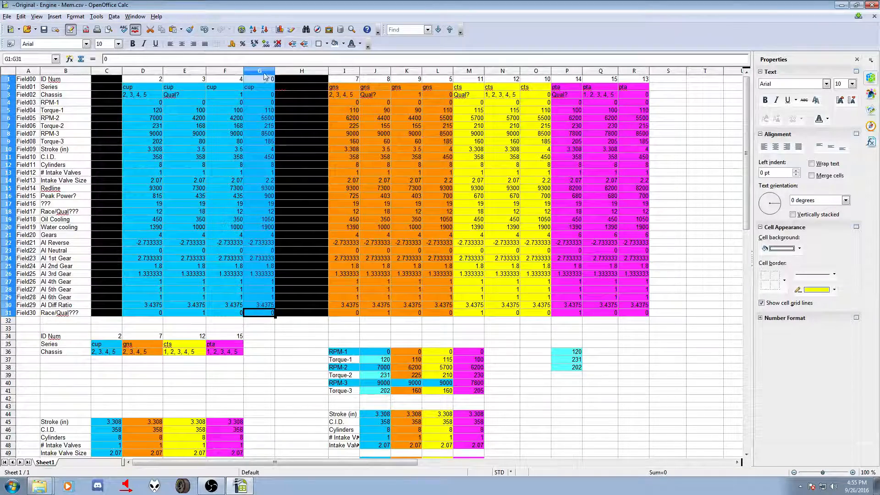
pyautogui.rightClick(264, 77)
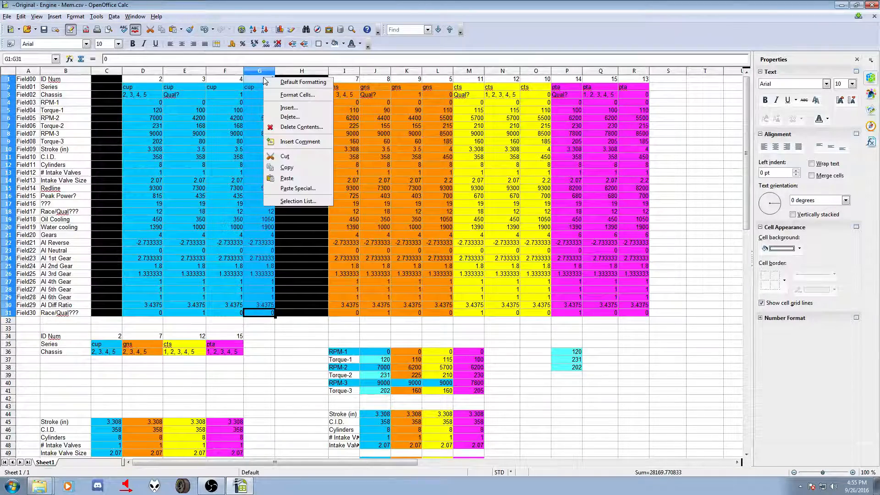
pyautogui.click(285, 168)
pyautogui.scroll(-8, 632, 229)
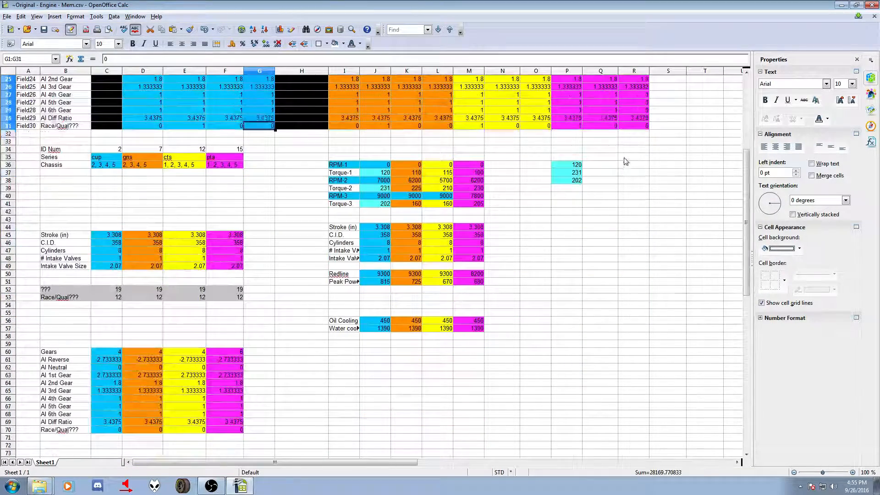
pyautogui.rightClick(624, 159)
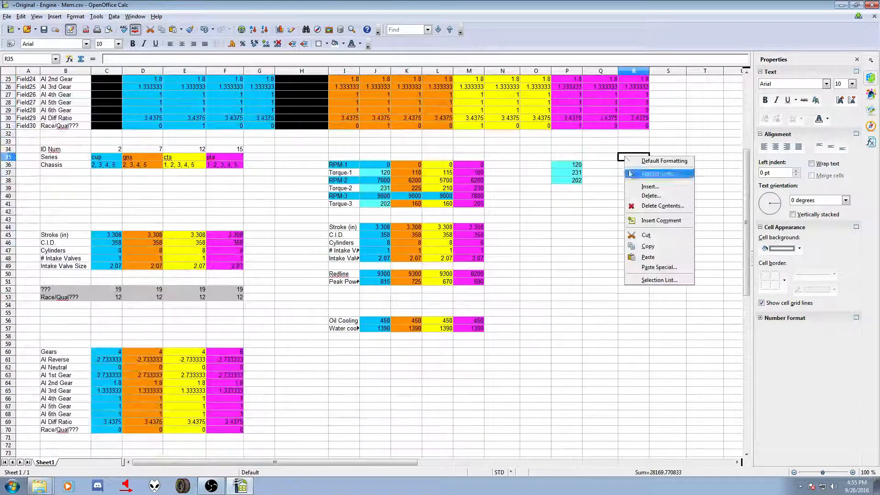
pyautogui.click(647, 257)
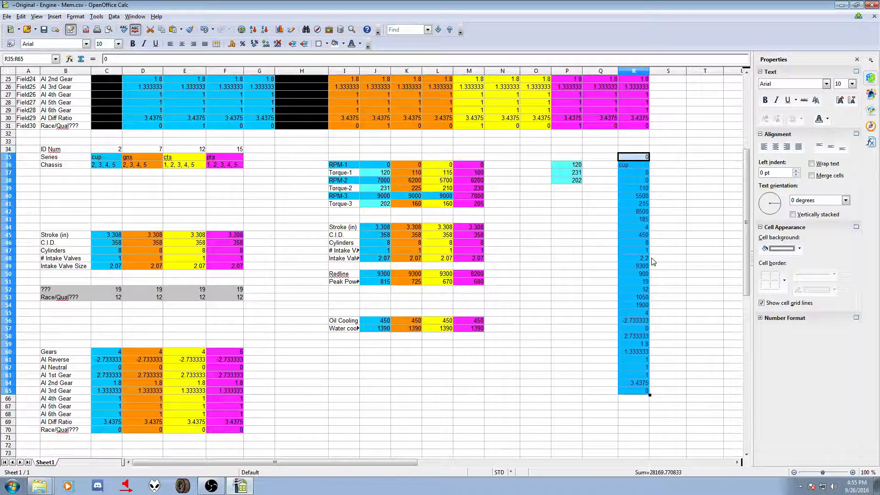
# Step: Fill the 450 C.I.D. value of the copied cup column, cell R45, with red
pyautogui.scroll(8, 569, 275)
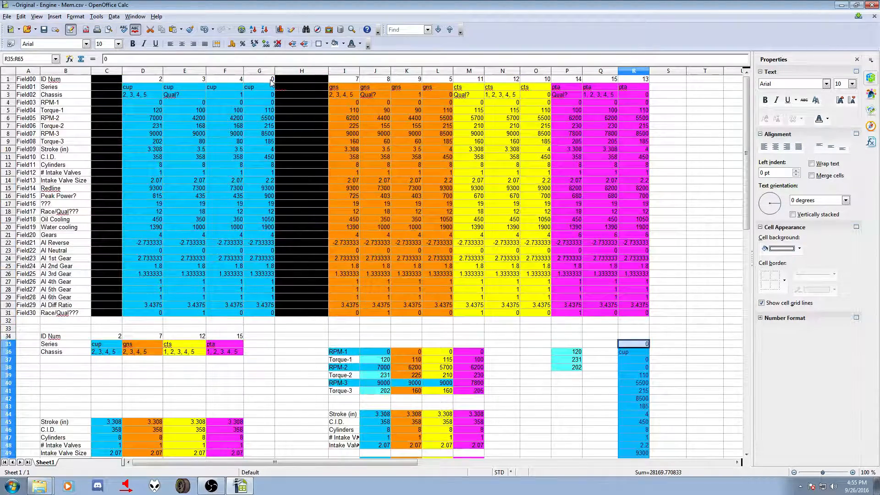
pyautogui.scroll(-6, 715, 294)
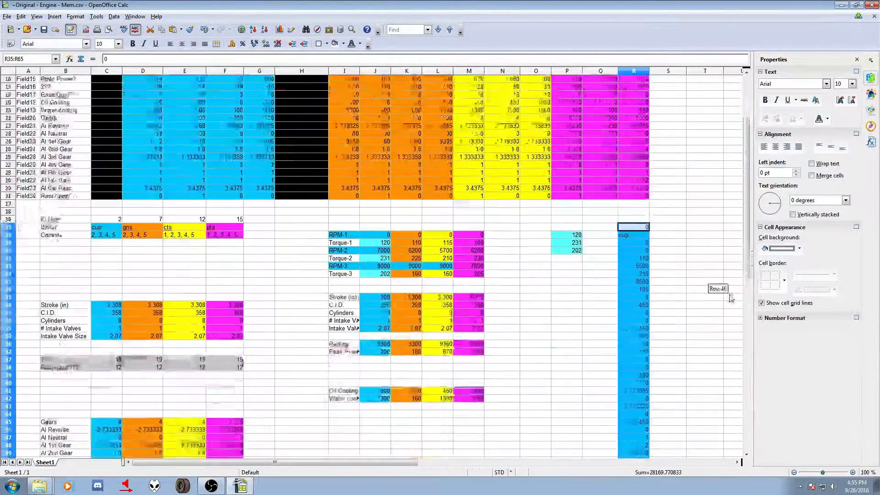
pyautogui.click(691, 236)
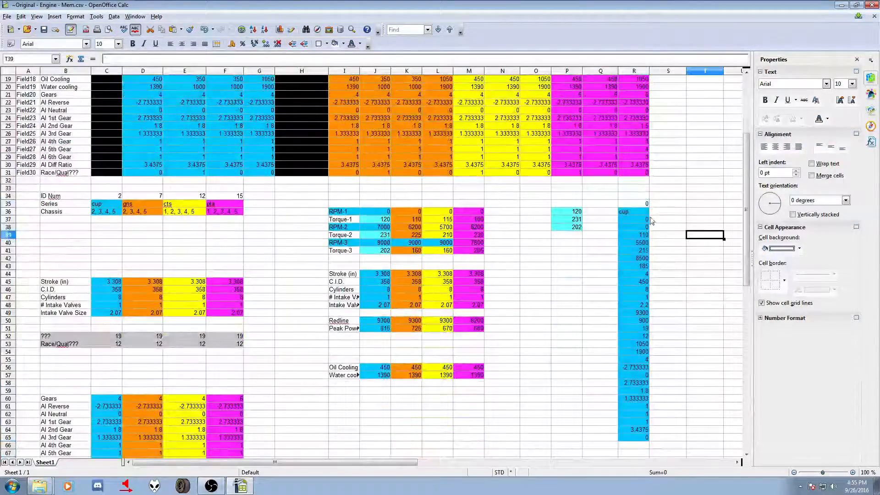
pyautogui.click(593, 259)
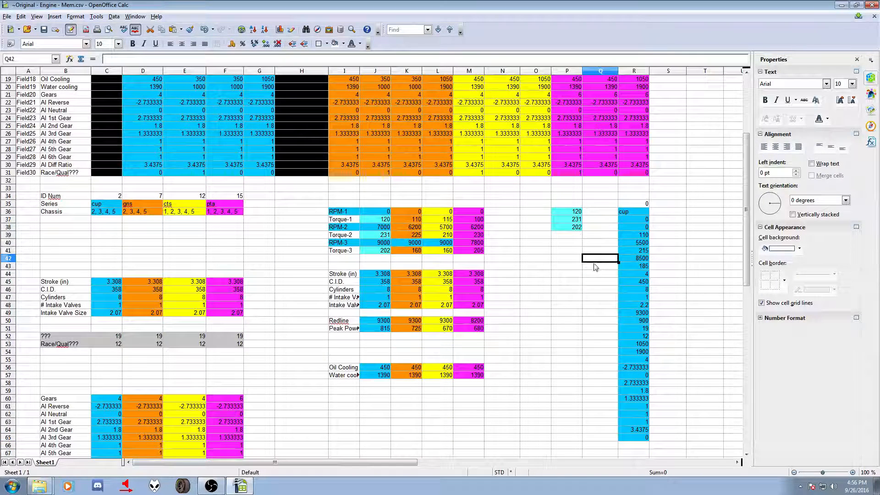
pyautogui.click(641, 283)
pyautogui.click(343, 44)
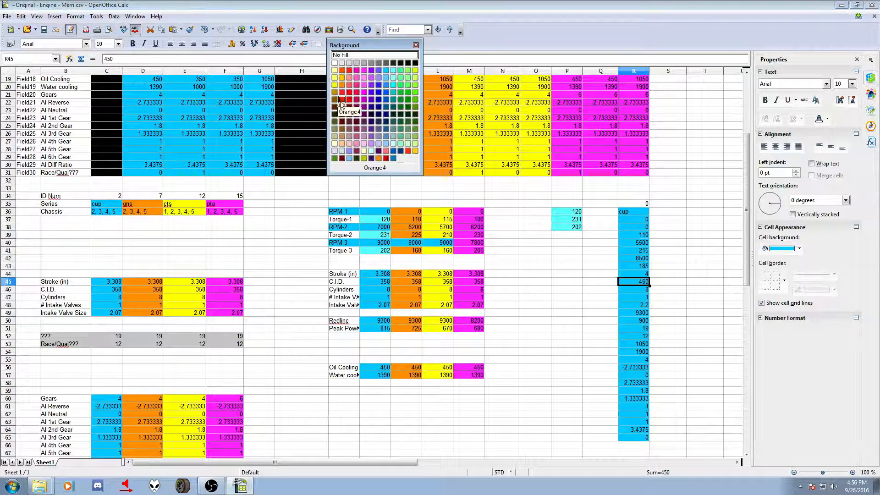
pyautogui.click(349, 98)
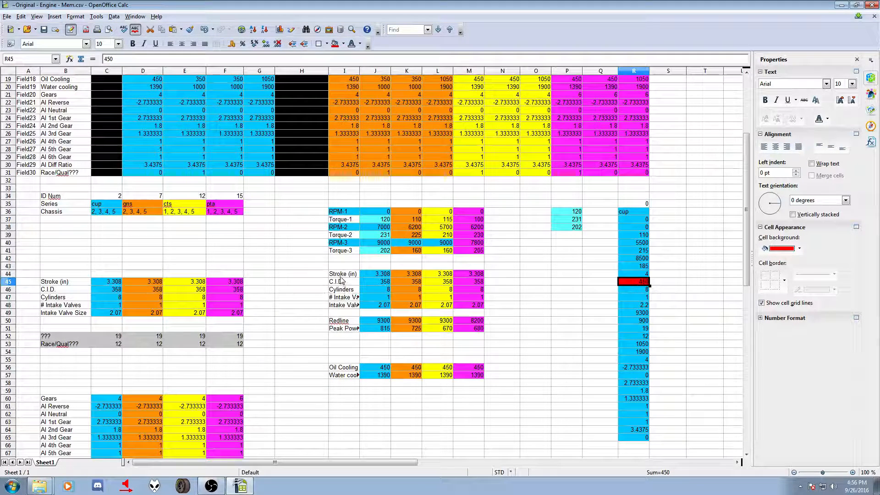
# Step: Copy the Stroke through Intake Valve Size values, R44:R48, to N44:N48 beside the matching series values
pyautogui.moveTo(632, 273); pyautogui.dragTo(632, 307)
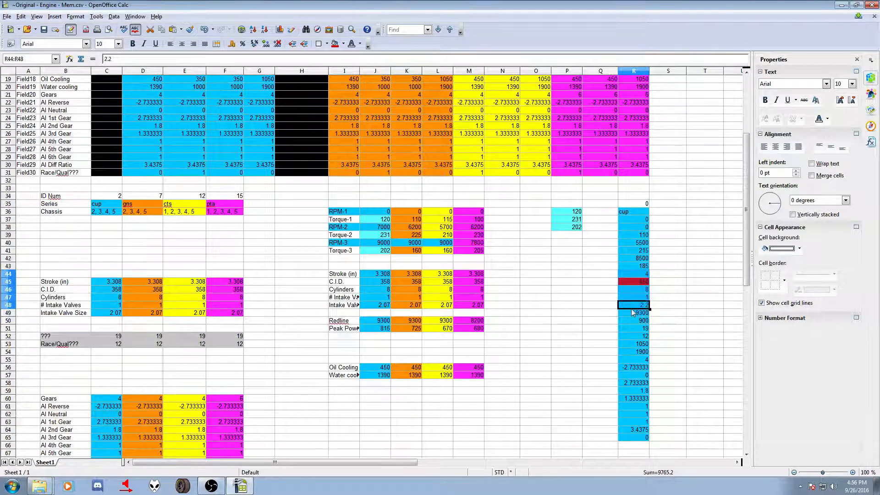
pyautogui.rightClick(635, 271)
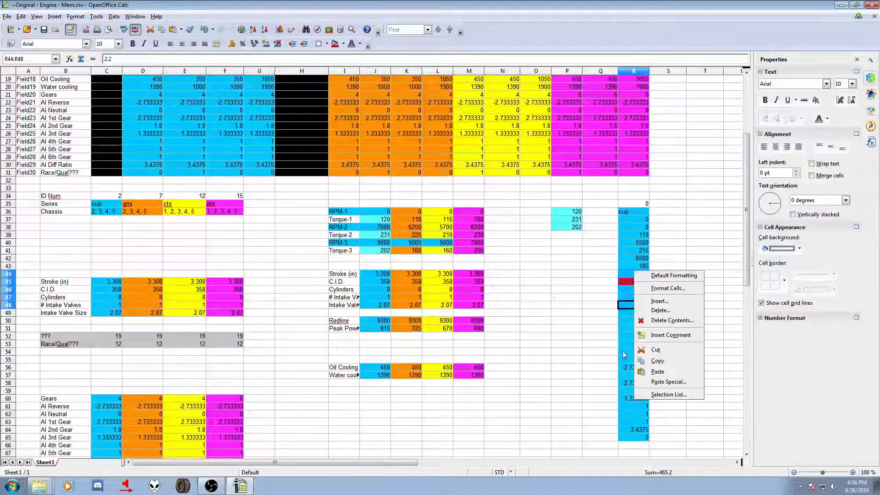
pyautogui.click(657, 361)
pyautogui.rightClick(505, 273)
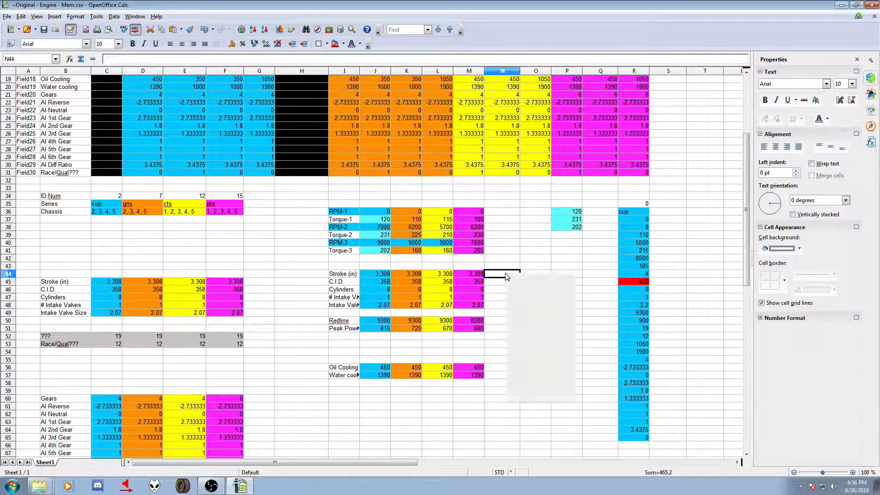
pyautogui.click(533, 375)
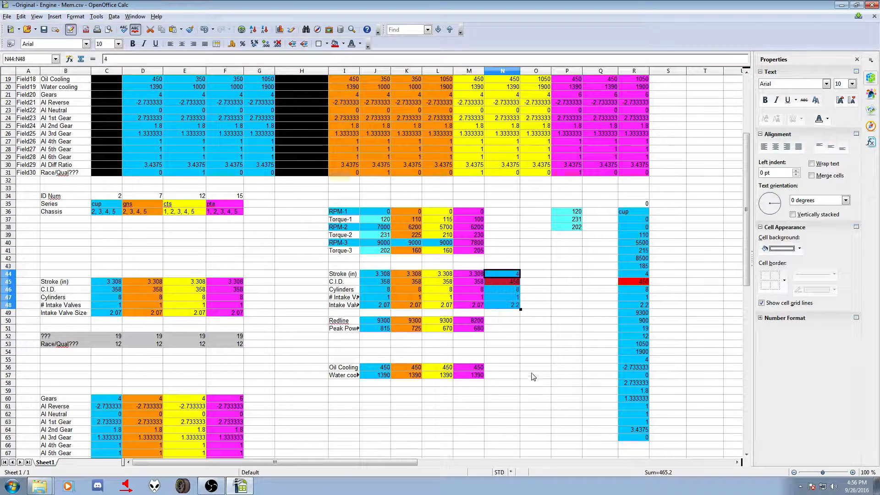
pyautogui.click(554, 300)
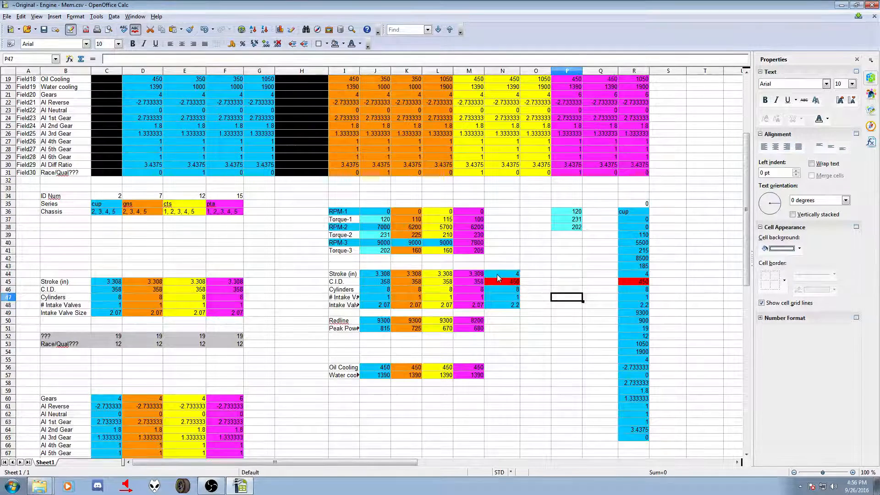
pyautogui.click(500, 274)
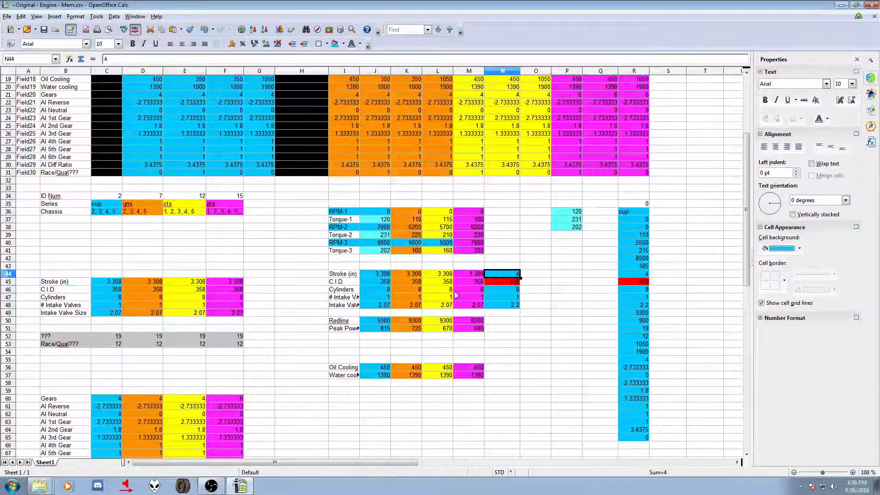
pyautogui.click(510, 282)
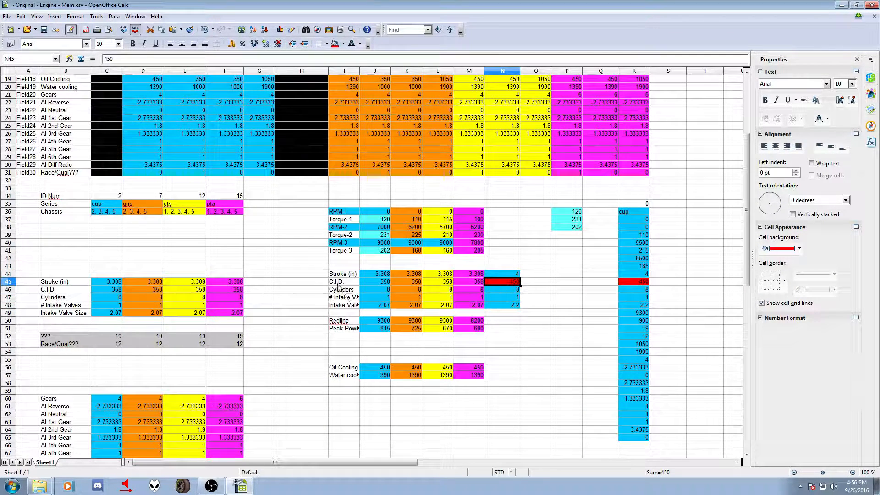
# Step: Move the copied Stroke through Intake Valve Size values from N44:N48 to O44:O48, leaving a gap beside the series columns
pyautogui.click(516, 289)
pyautogui.click(502, 297)
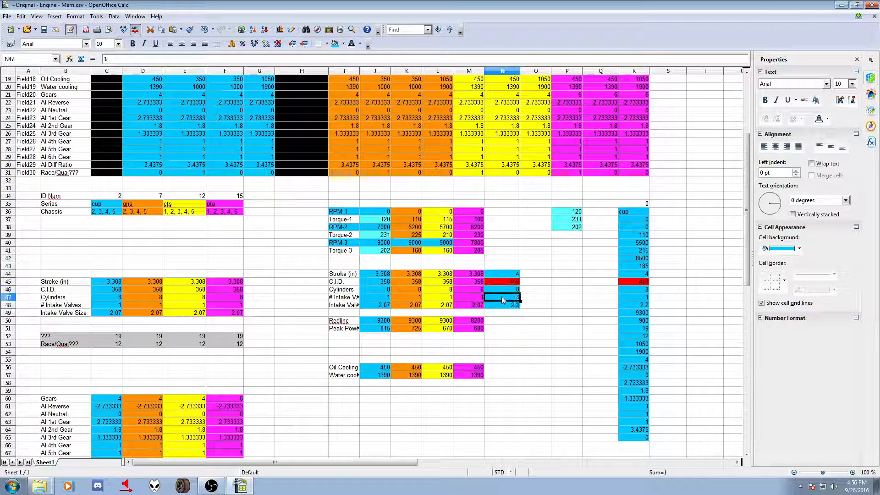
pyautogui.click(513, 306)
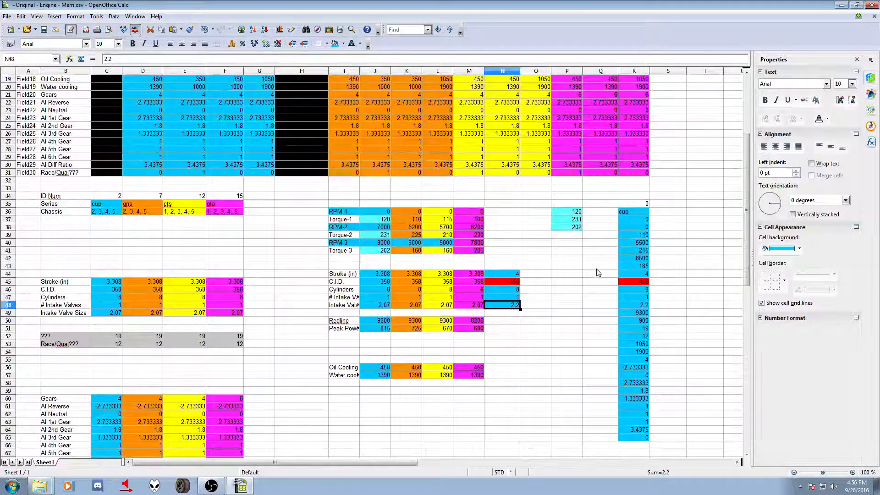
pyautogui.moveTo(613, 196); pyautogui.dragTo(662, 448)
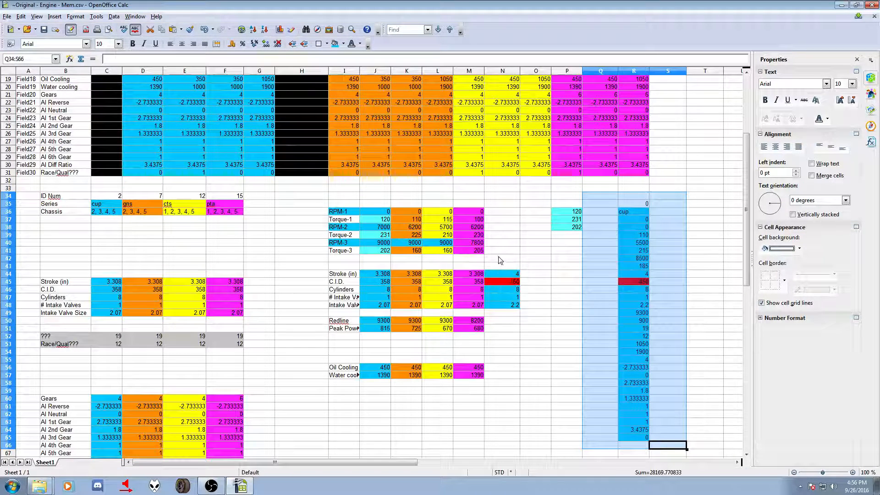
pyautogui.moveTo(499, 258); pyautogui.dragTo(521, 327)
pyautogui.moveTo(504, 280); pyautogui.dragTo(535, 280)
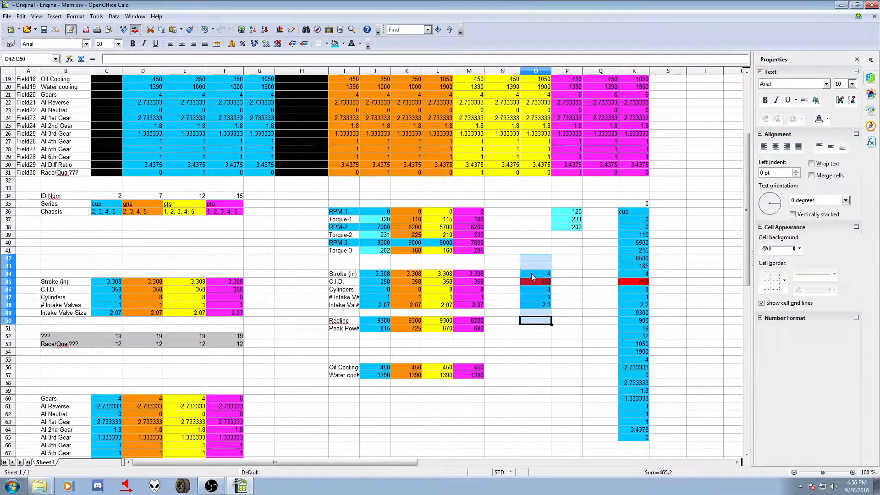
pyautogui.click(288, 298)
# Step: Examine the Stroke (in) parameter against the bore, stroke and piston diagrams below the engine tables
pyautogui.scroll(-5, 289, 298)
pyautogui.scroll(-11, 289, 299)
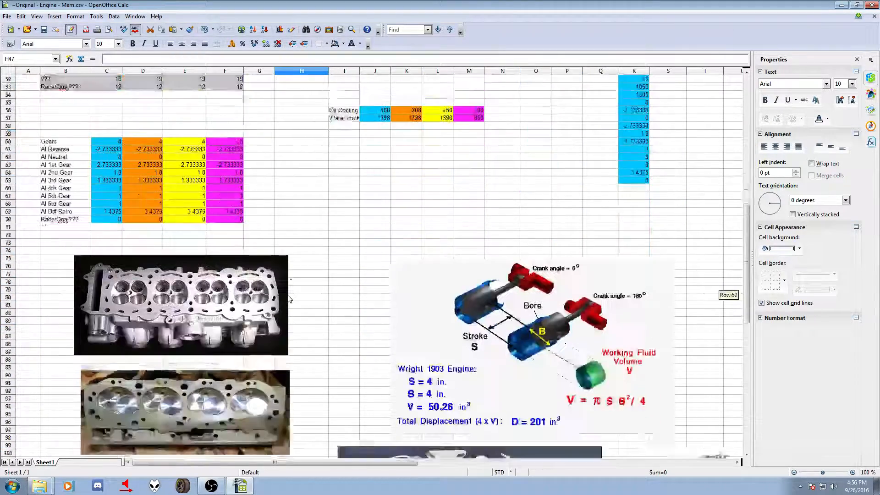
pyautogui.scroll(3, 289, 299)
pyautogui.scroll(10, 289, 298)
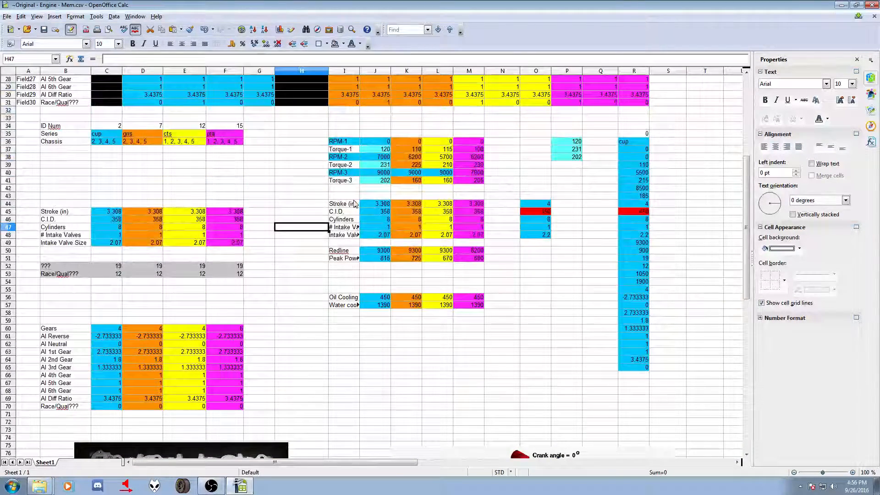
pyautogui.click(354, 203)
pyautogui.scroll(-1, 371, 321)
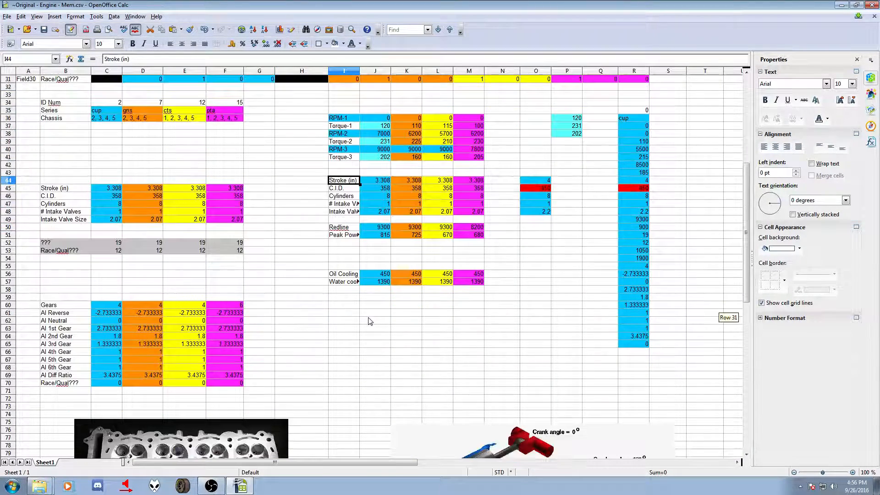
pyautogui.scroll(-9, 370, 321)
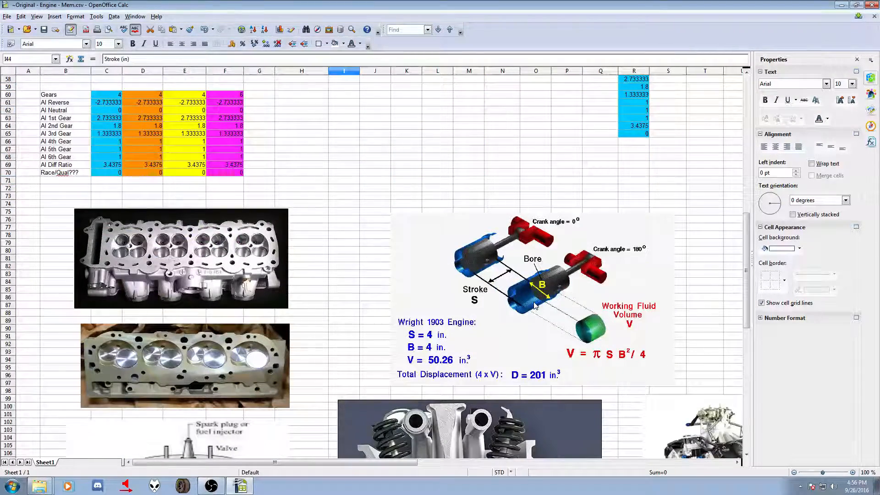
pyautogui.scroll(-3, 535, 306)
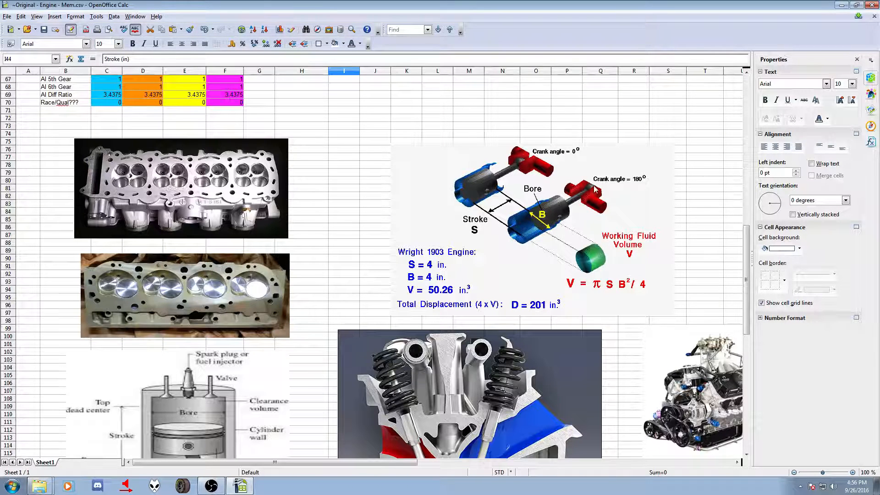
pyautogui.scroll(-5, 425, 274)
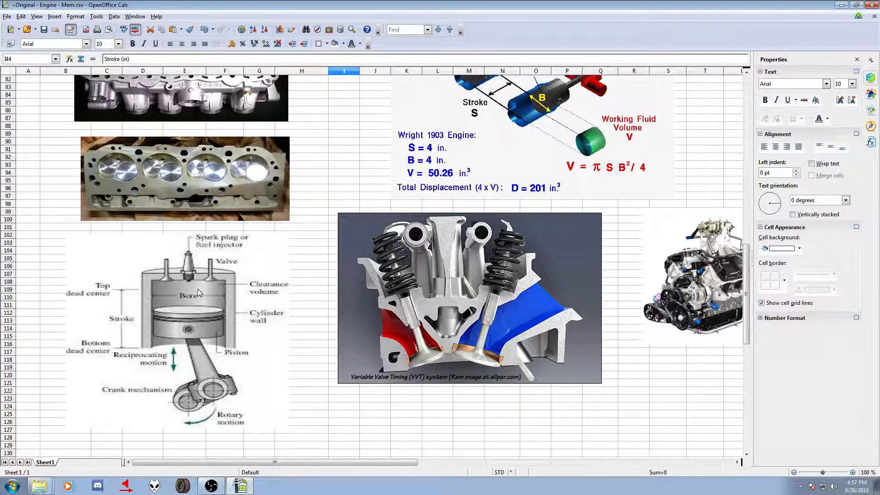
pyautogui.scroll(16, 444, 288)
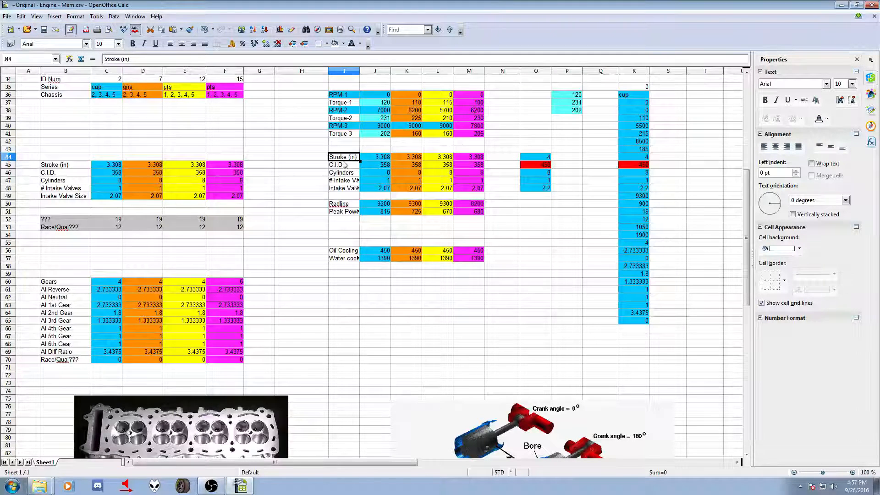
# Step: Examine the C.I.D. row against the displacement formula in the bore and stroke diagram, plus the alternate stroke and Cylinders row
pyautogui.moveTo(344, 165); pyautogui.dragTo(479, 167)
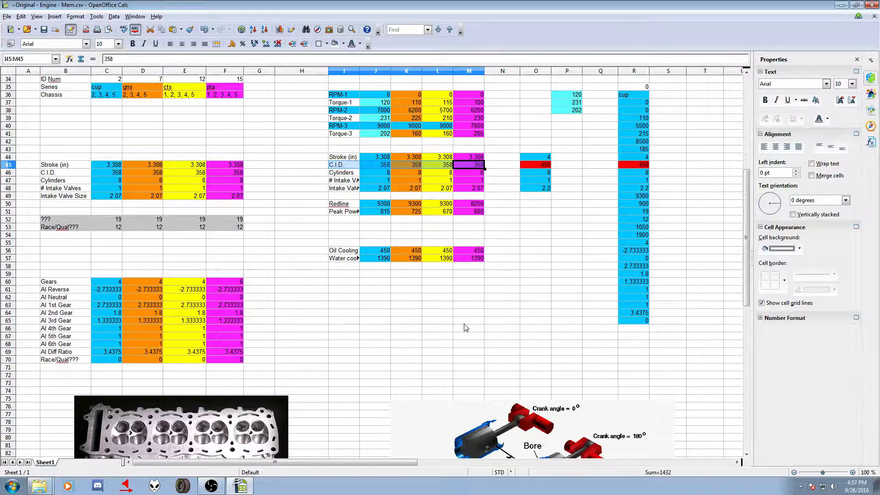
pyautogui.scroll(-9, 466, 327)
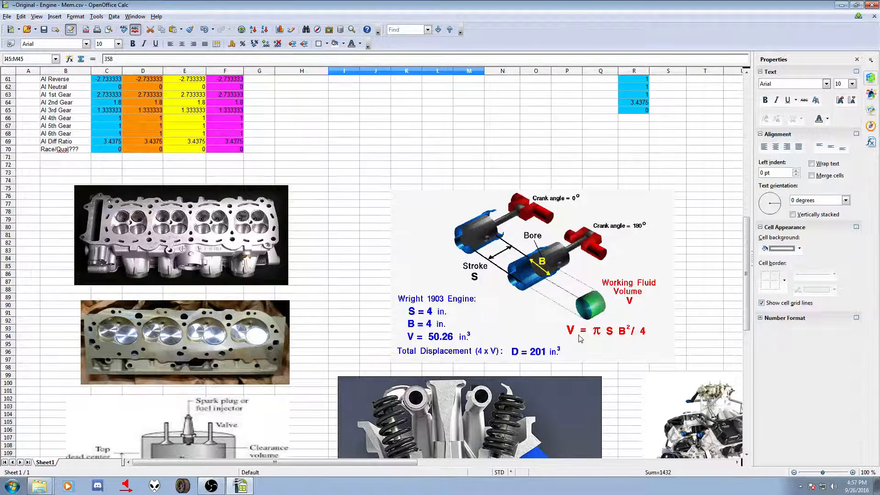
pyautogui.scroll(8, 339, 315)
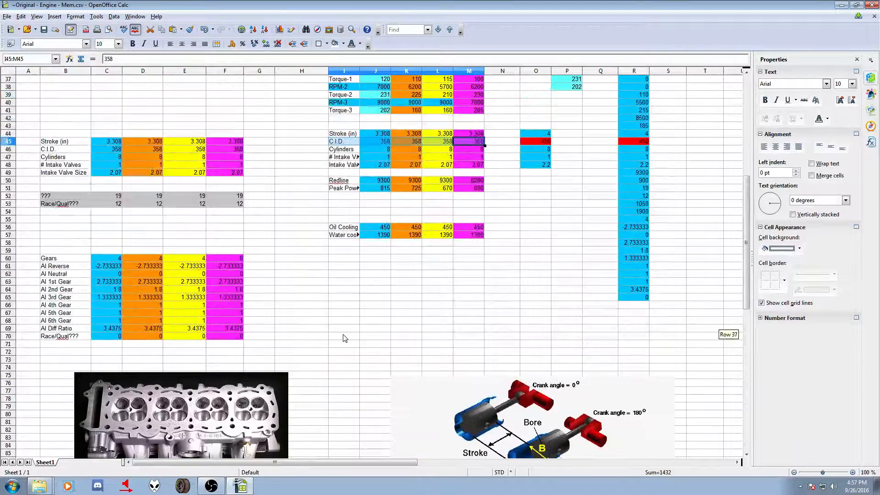
pyautogui.click(543, 134)
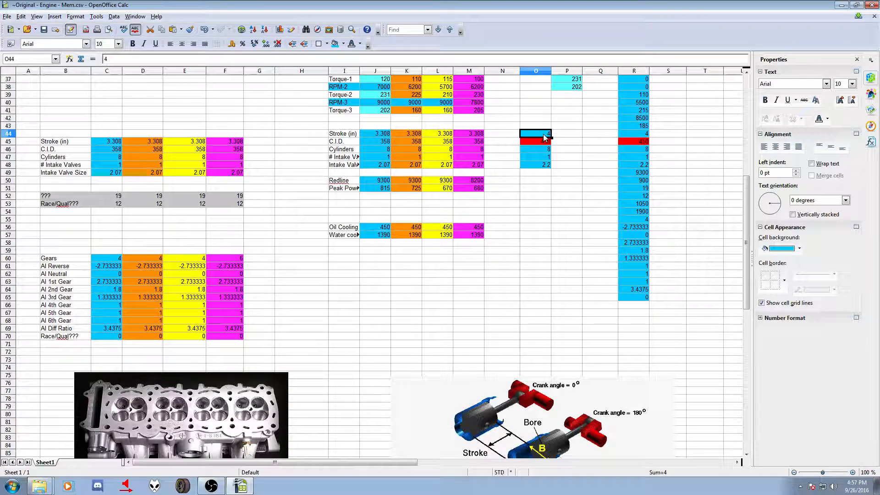
pyautogui.click(348, 150)
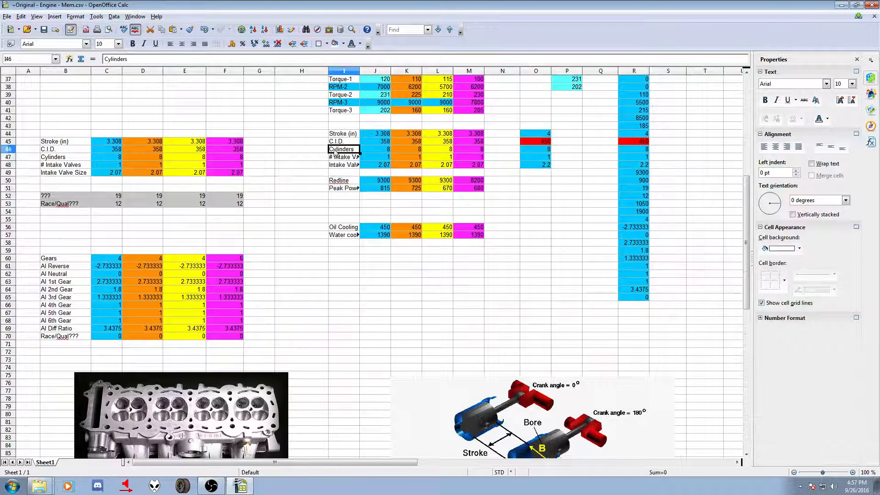
pyautogui.moveTo(335, 152); pyautogui.dragTo(474, 152)
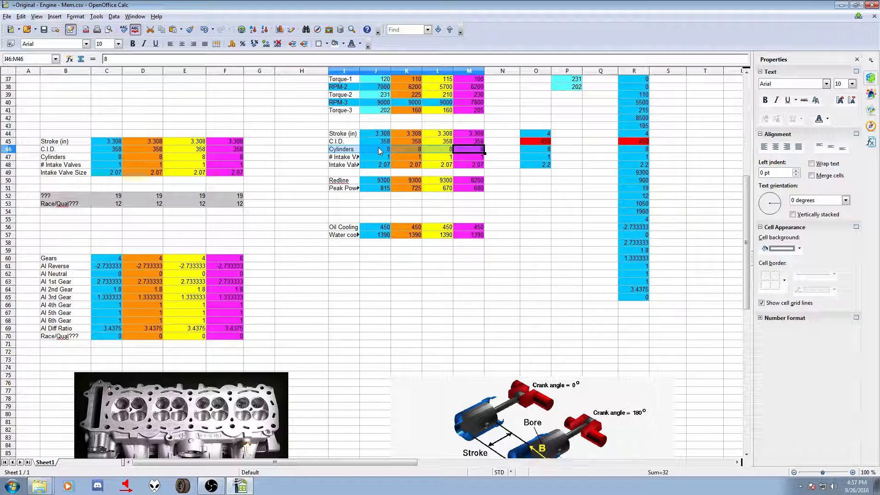
# Step: Examine the # Intake Valves row against the two cylinder head photos below the engine tables
pyautogui.click(347, 159)
pyautogui.scroll(-8, 333, 306)
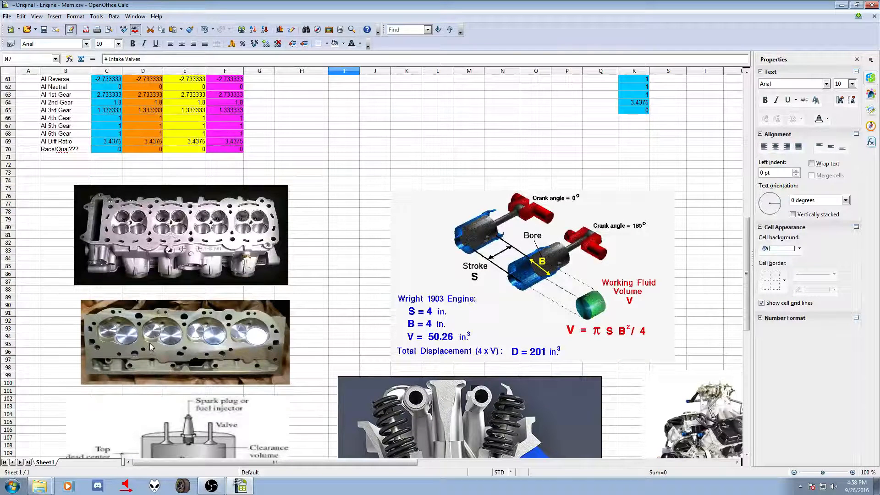
pyautogui.click(150, 343)
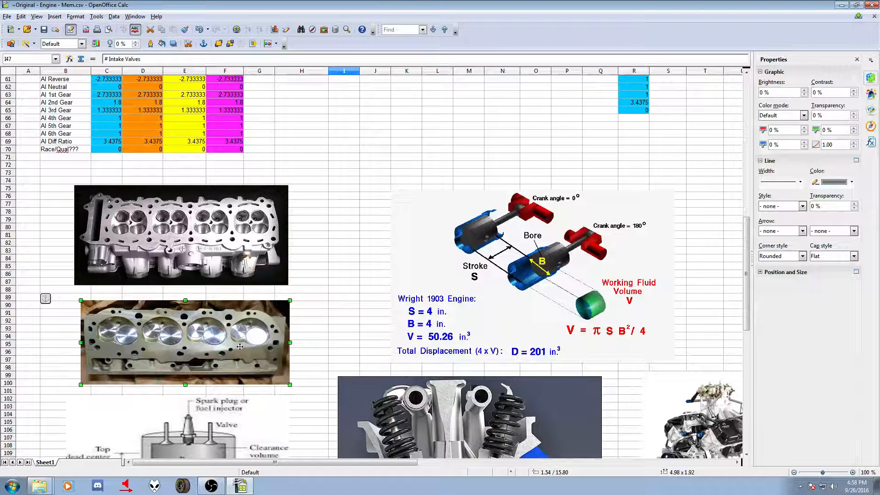
pyautogui.scroll(9, 234, 334)
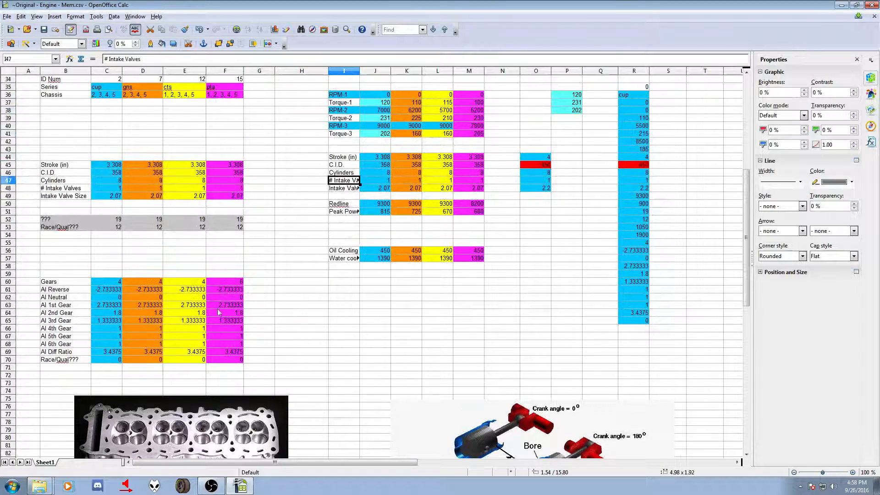
pyautogui.click(384, 183)
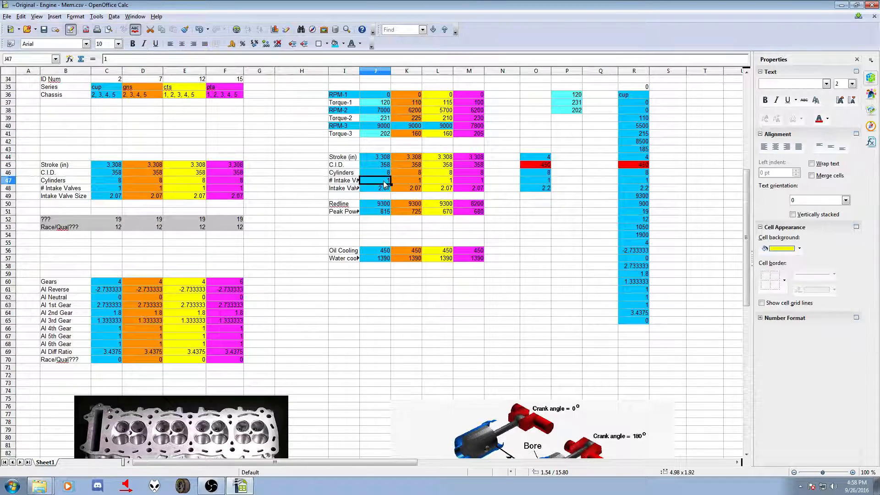
pyautogui.scroll(-3, 263, 373)
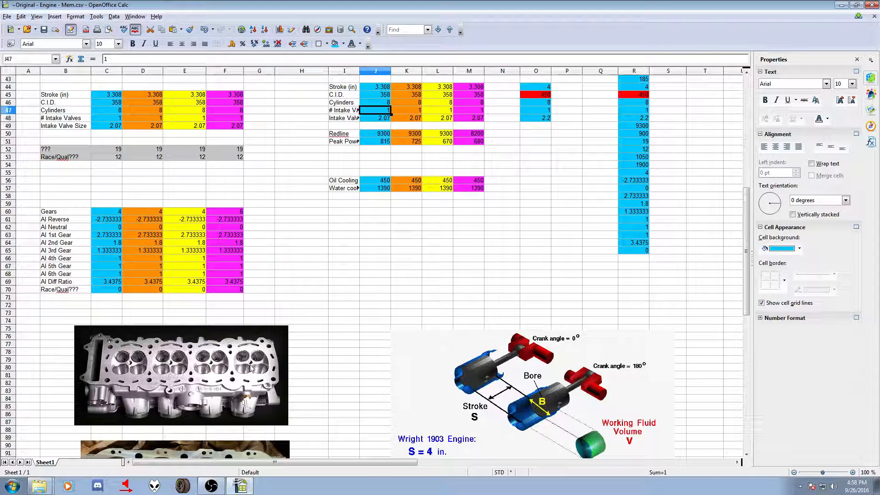
# Step: Examine the valves in the Variable Valve Timing cutaway picture and return to the engine parameter tables
pyautogui.scroll(-9, 448, 348)
pyautogui.scroll(-4, 448, 350)
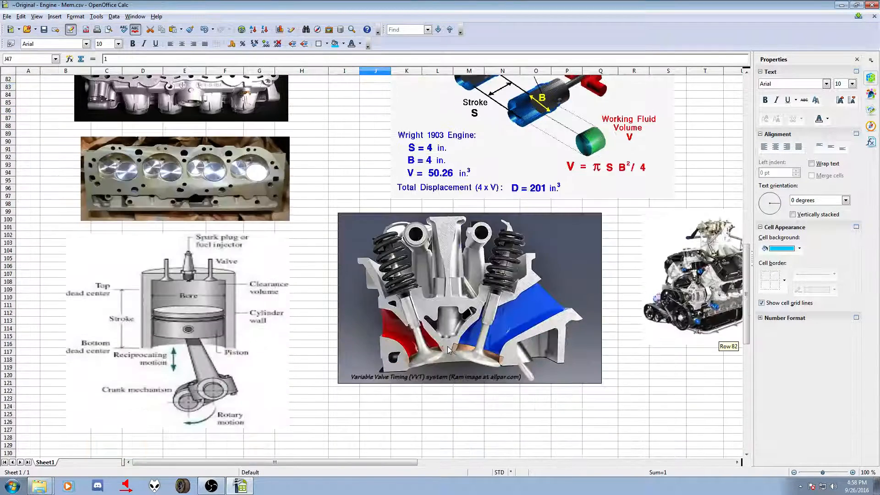
pyautogui.scroll(-2, 504, 329)
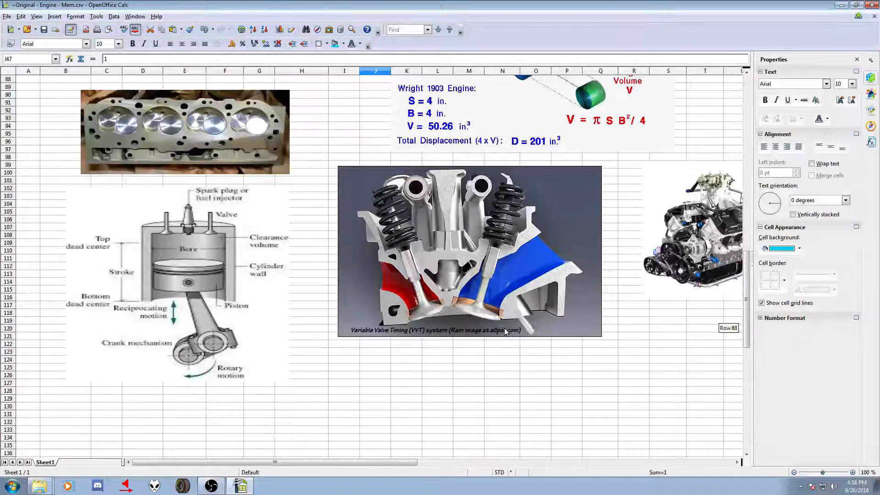
pyautogui.click(454, 307)
pyautogui.moveTo(454, 307); pyautogui.dragTo(458, 306)
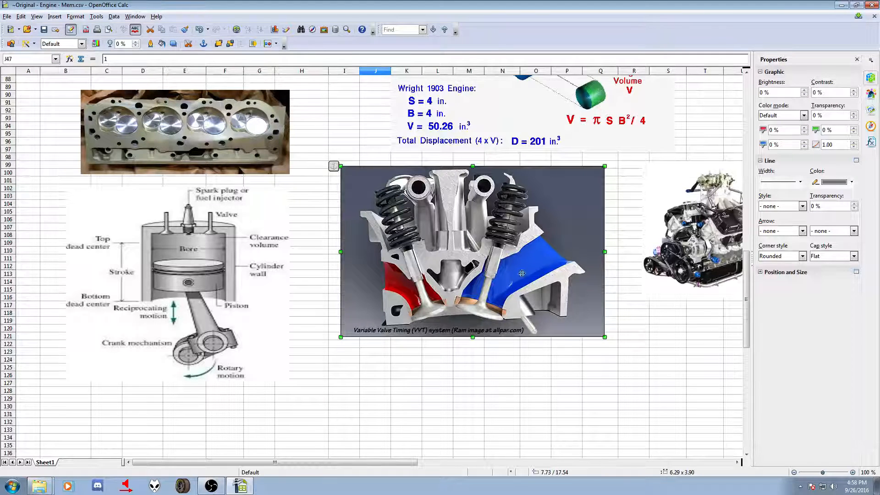
pyautogui.scroll(4, 511, 252)
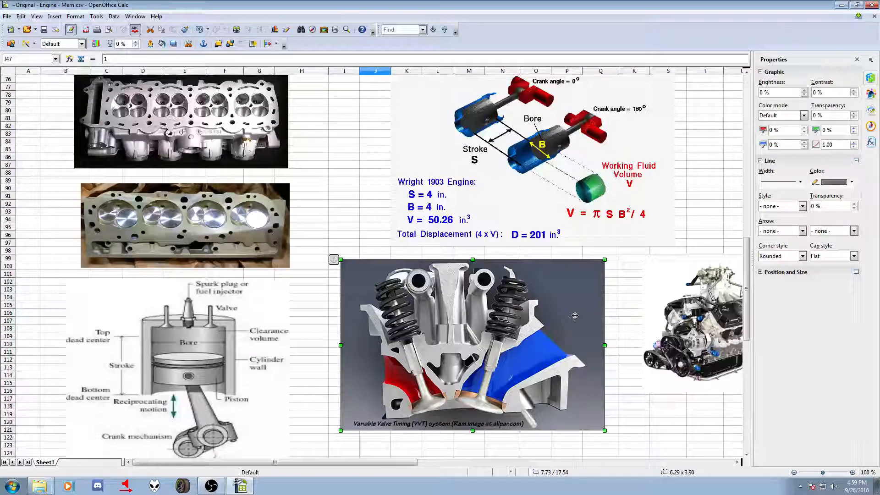
pyautogui.scroll(4, 574, 315)
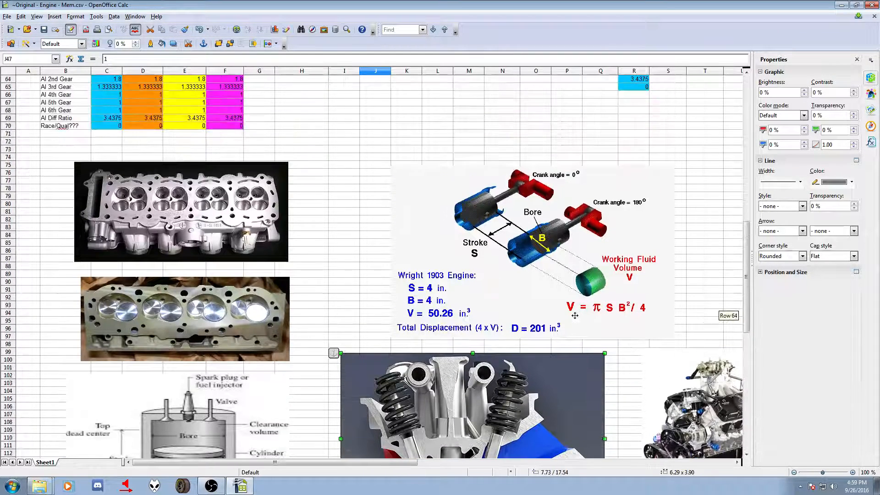
pyautogui.scroll(-2, 575, 315)
pyautogui.scroll(12, 573, 320)
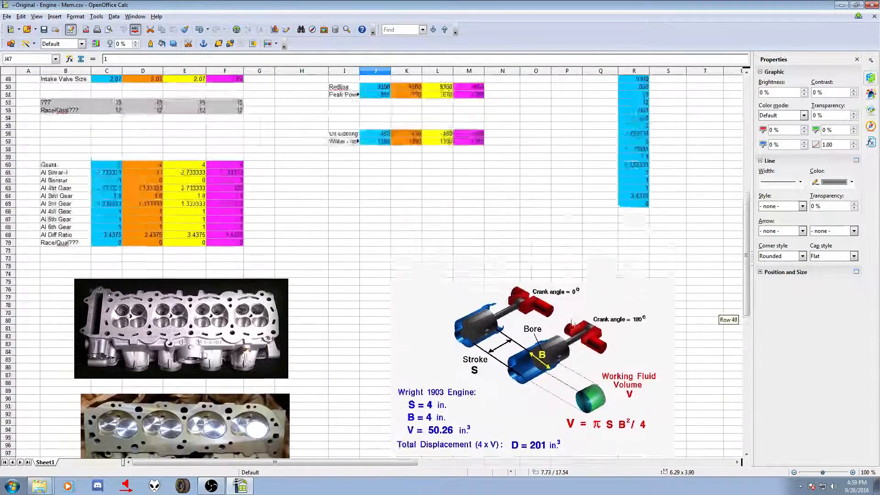
pyautogui.scroll(4, 573, 324)
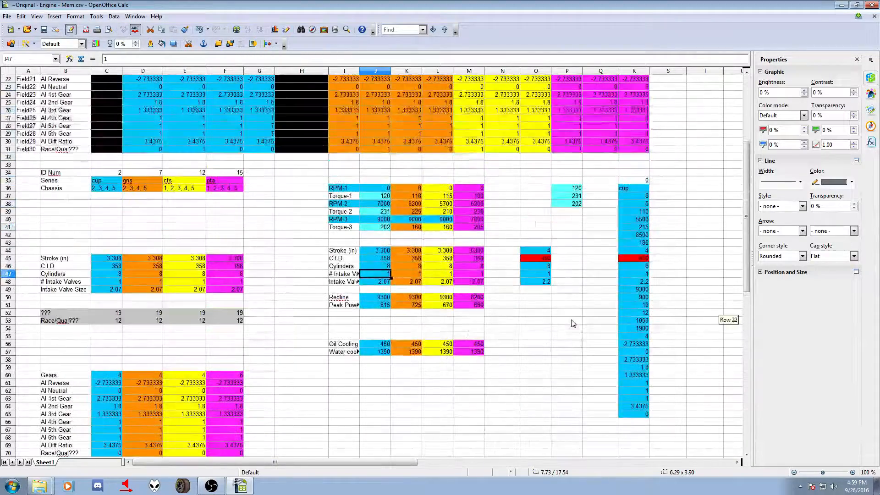
# Step: Copy the alternate cup engine's 1050 and 1900 cooling values, R53:R54, to O56:O57 in the Oil Cooling and Water cooling rows
pyautogui.click(375, 304)
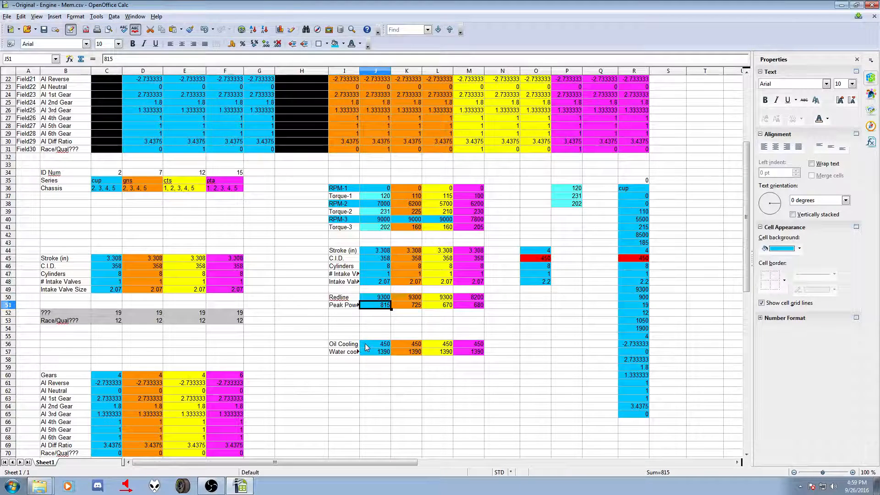
pyautogui.moveTo(300, 336); pyautogui.dragTo(501, 366)
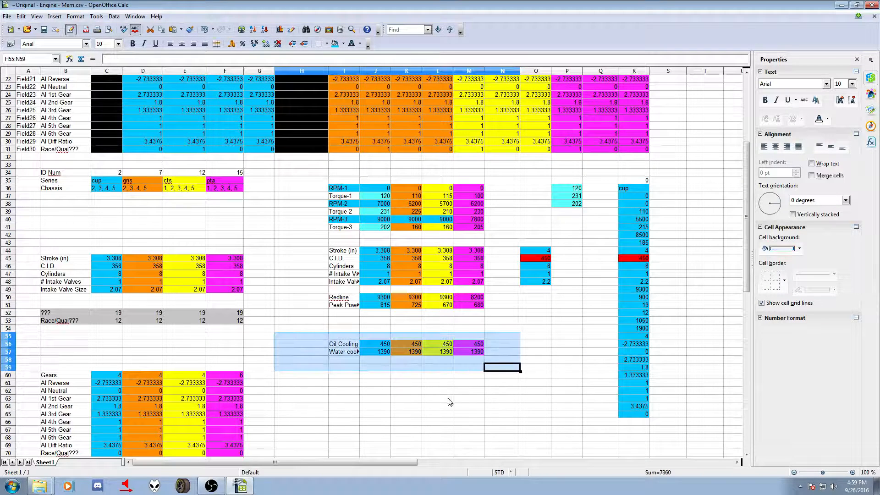
pyautogui.click(450, 399)
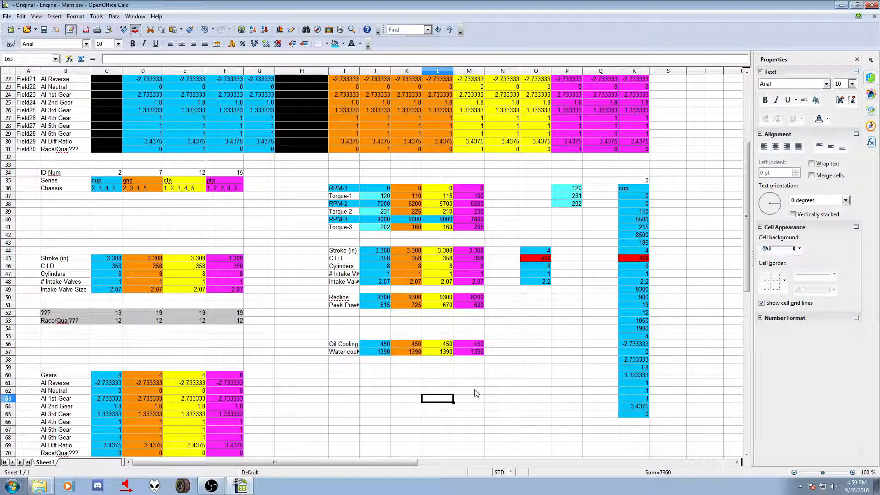
pyautogui.moveTo(633, 321); pyautogui.dragTo(632, 328)
pyautogui.rightClick(629, 321)
pyautogui.click(635, 410)
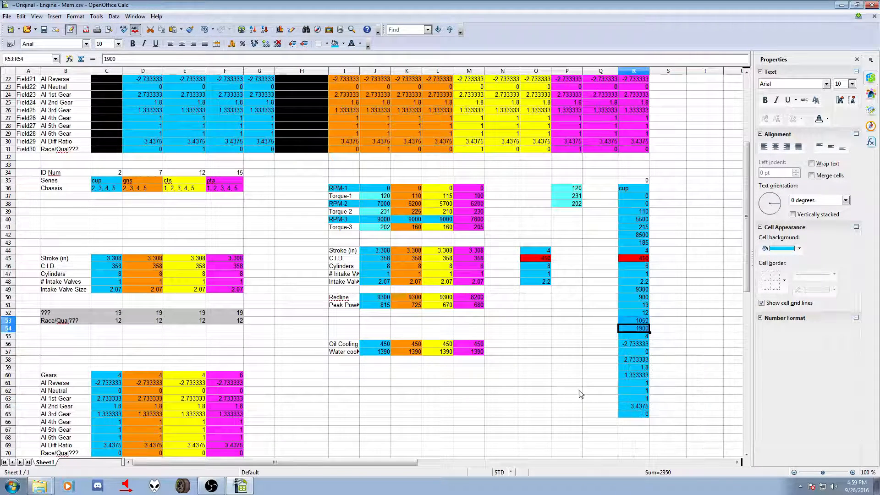
pyautogui.rightClick(528, 345)
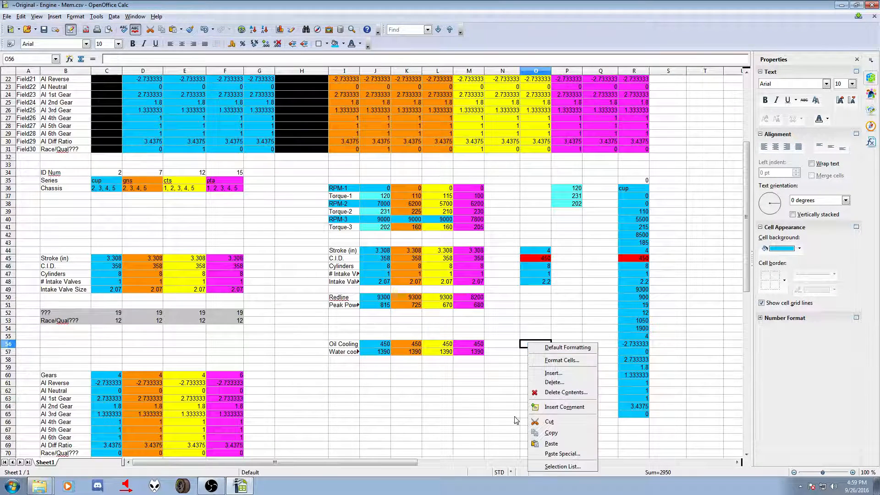
pyautogui.click(550, 443)
pyautogui.press('Left')
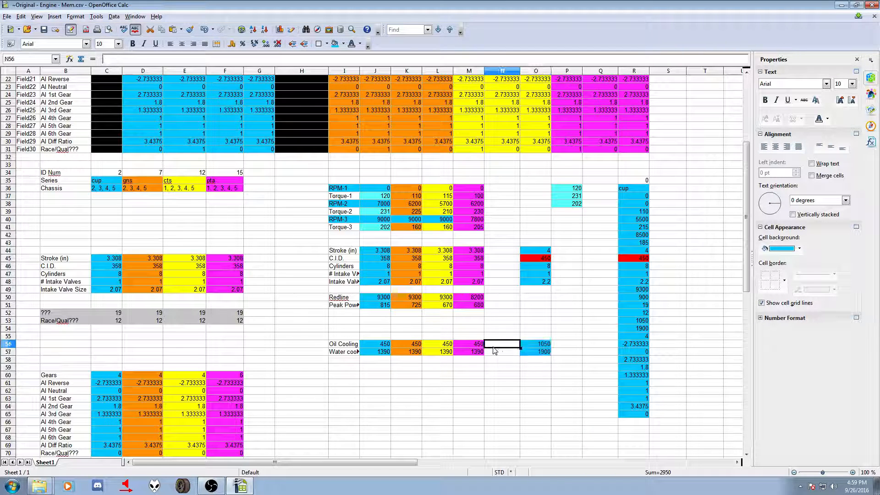
# Step: Compare the Oil Cooling and Water cooling rows of the four series with the alternate cup engine's values, and highlight the grouped engine tables, H34:N60
pyautogui.press('Left')
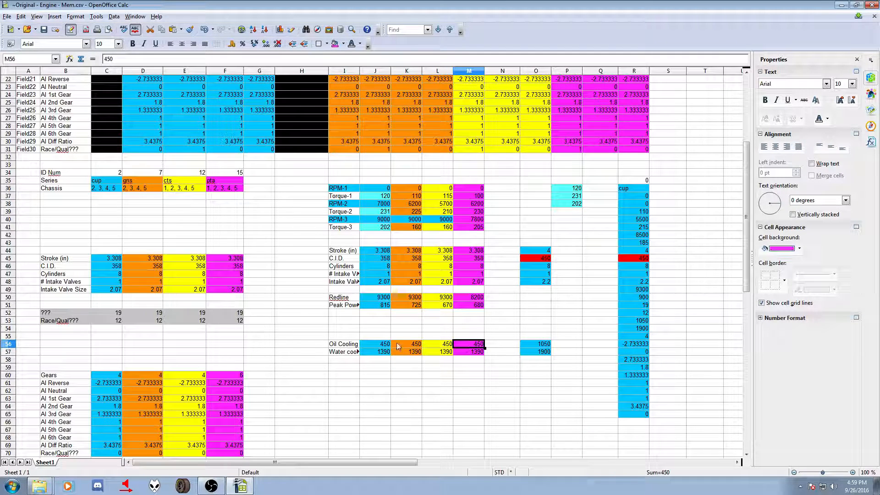
pyautogui.click(542, 347)
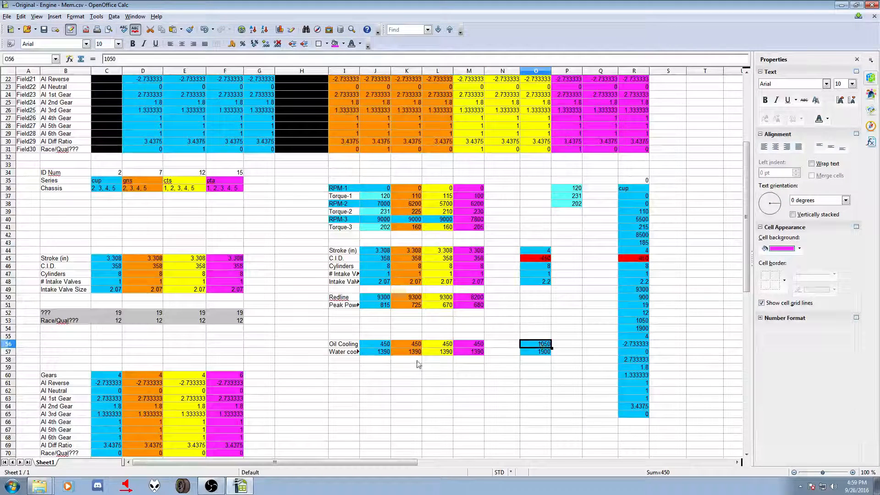
pyautogui.click(496, 356)
pyautogui.press('Left')
pyautogui.click(537, 353)
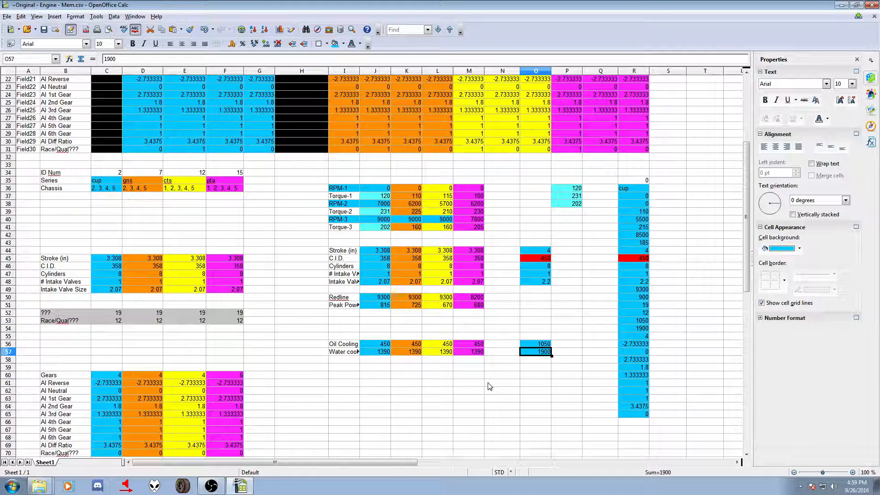
pyautogui.moveTo(512, 334); pyautogui.dragTo(568, 378)
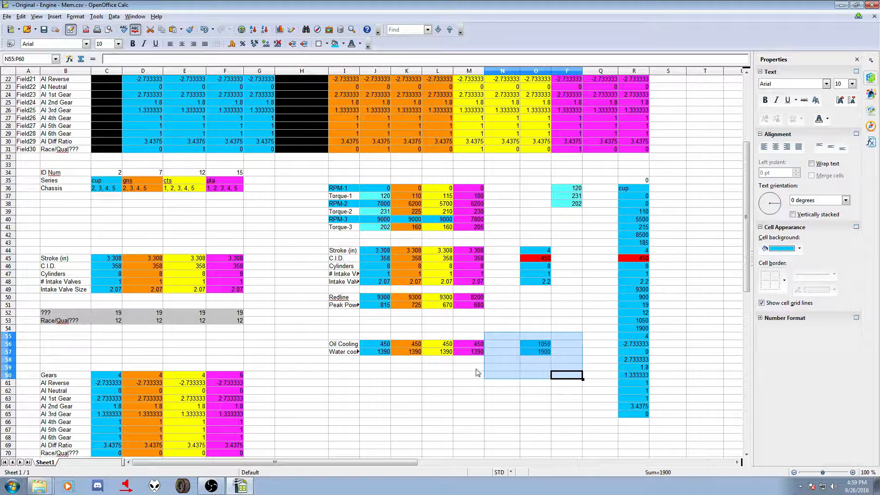
pyautogui.moveTo(294, 336); pyautogui.dragTo(471, 373)
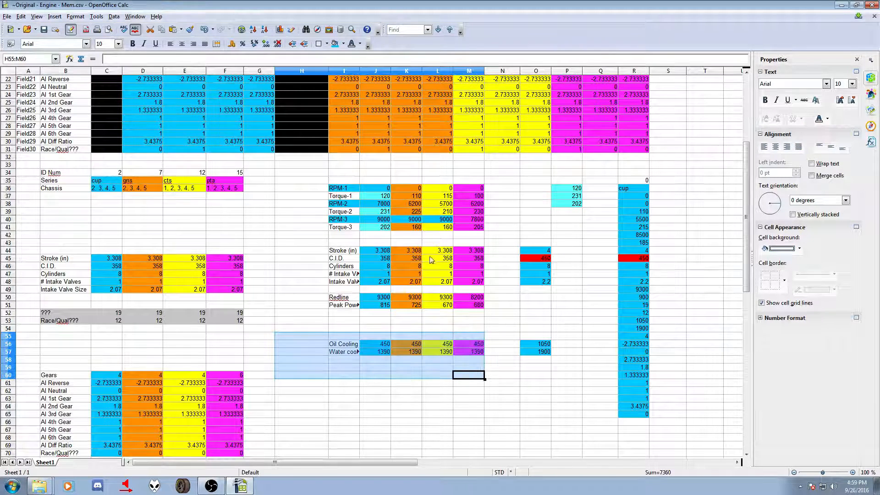
pyautogui.click(431, 258)
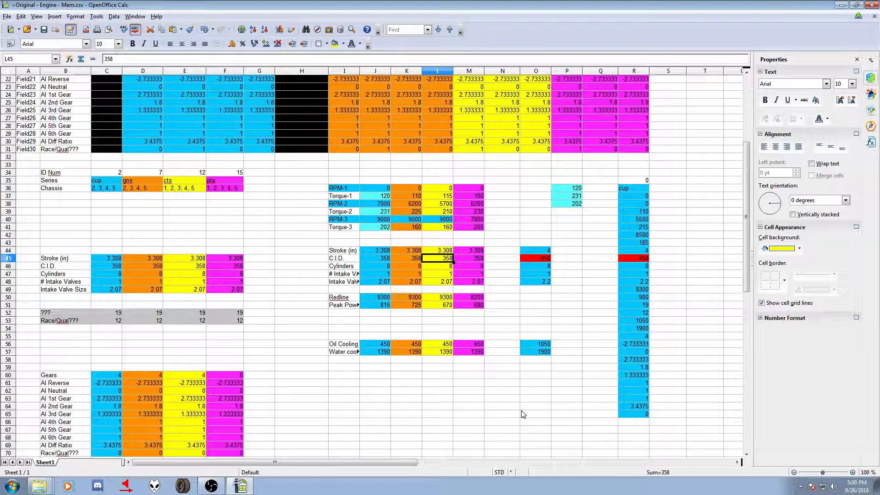
pyautogui.moveTo(303, 173); pyautogui.dragTo(499, 376)
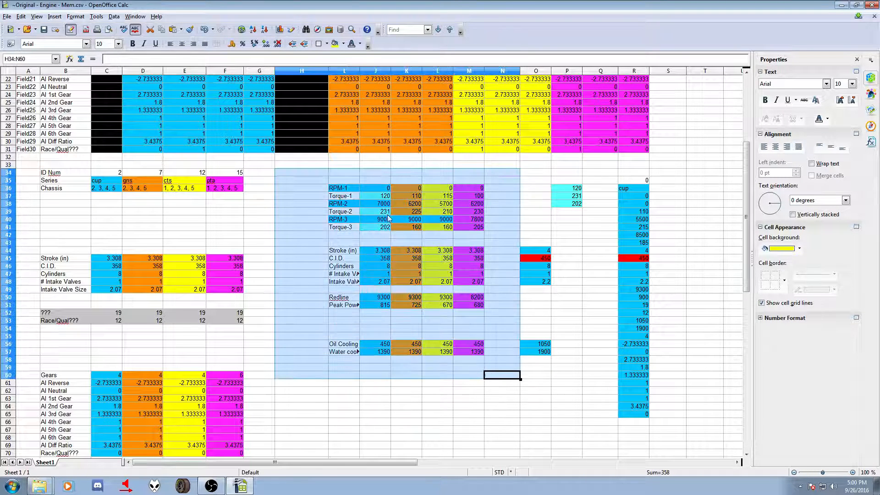